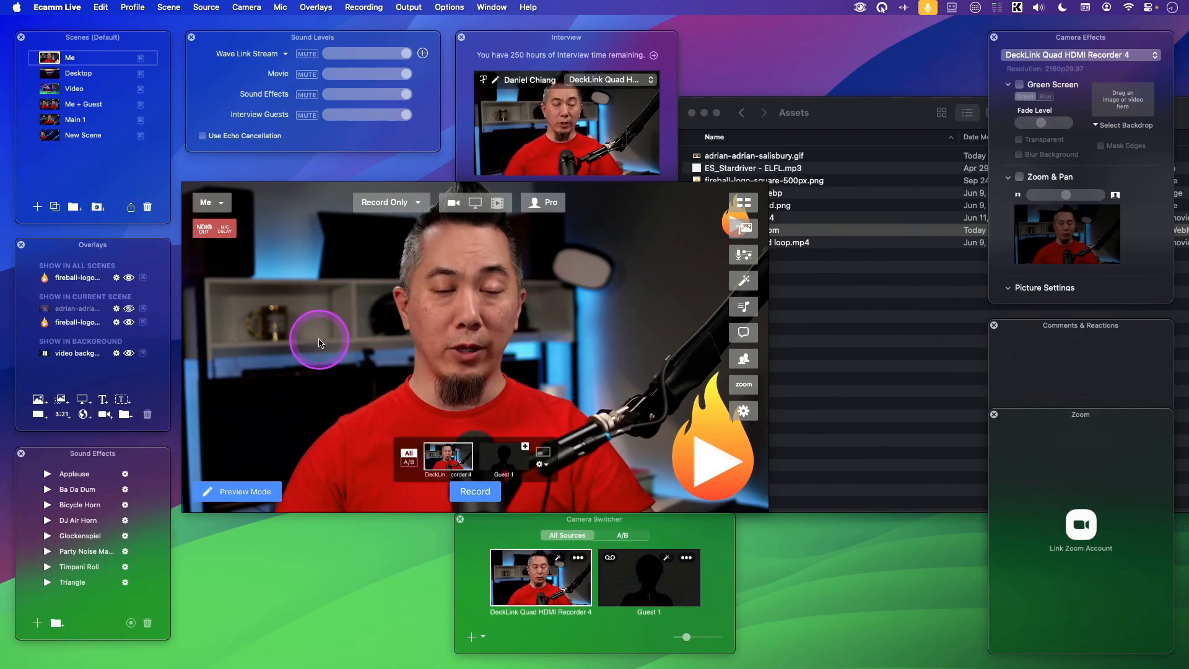
- Switch to the New Scene and add a screen share overlay to it
left_click(322, 335)
left_click(52, 137)
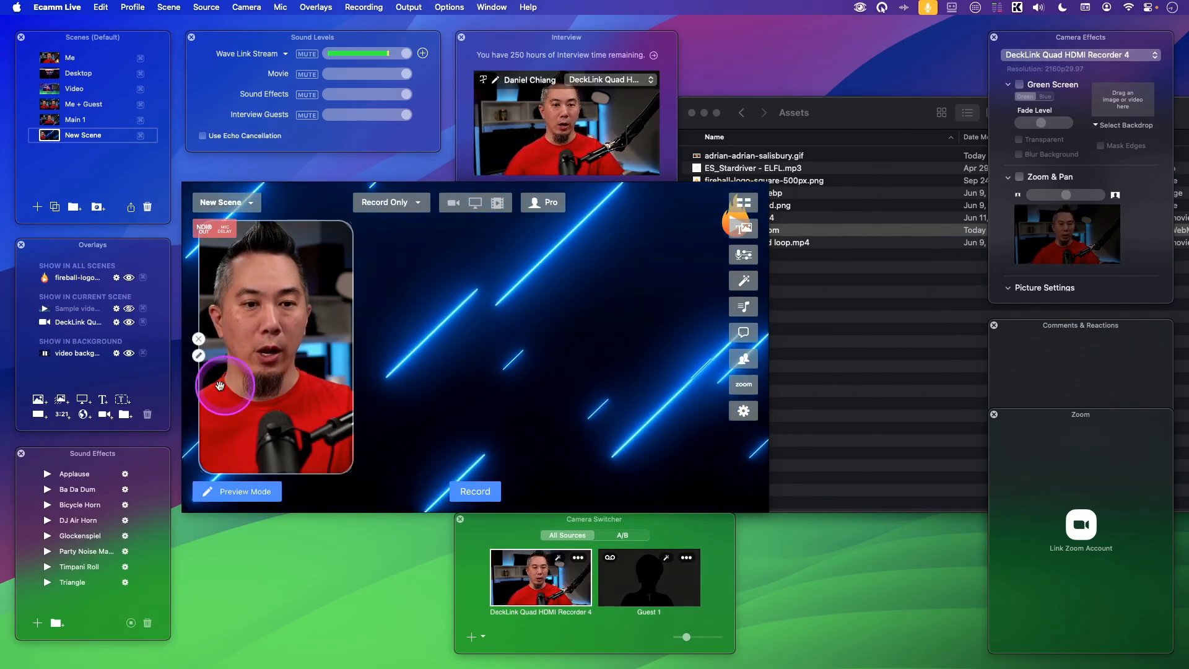
left_click(83, 399)
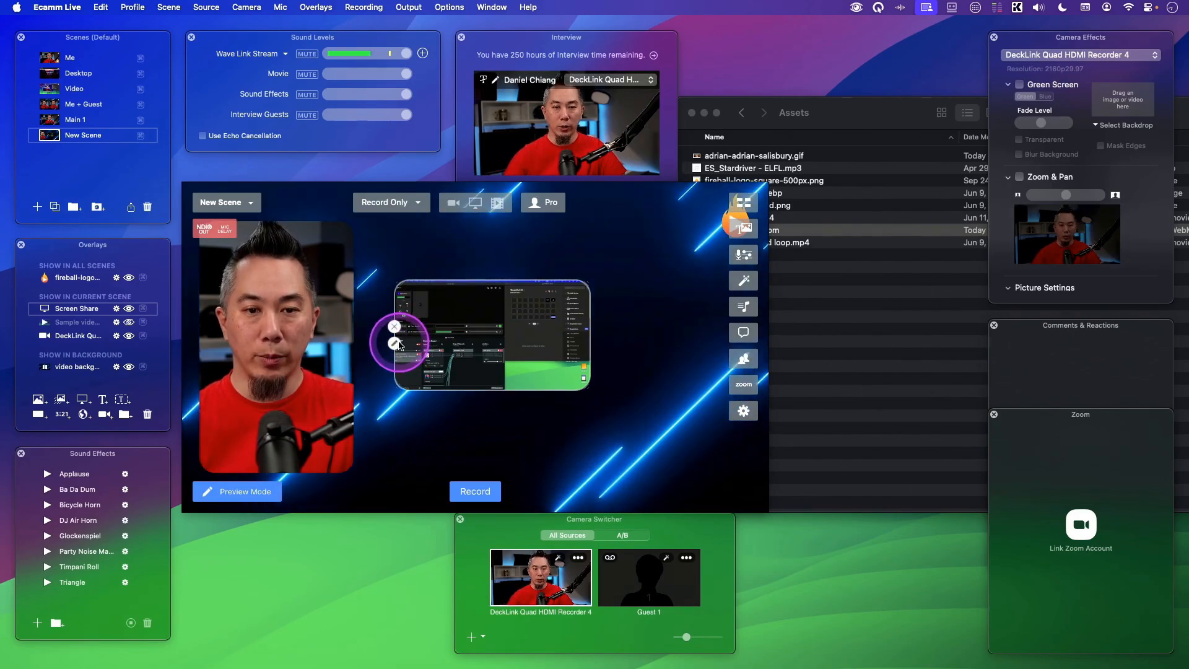
- Set the screen share overlay to show the Tertiary Display
left_click(395, 344)
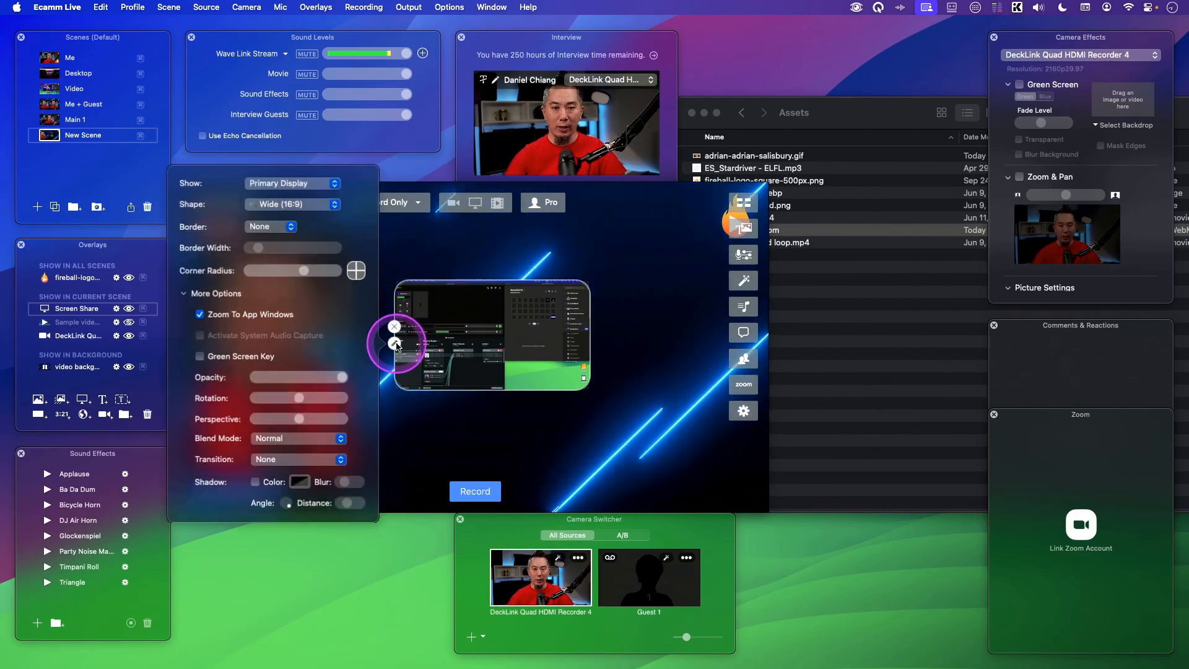
left_click(291, 184)
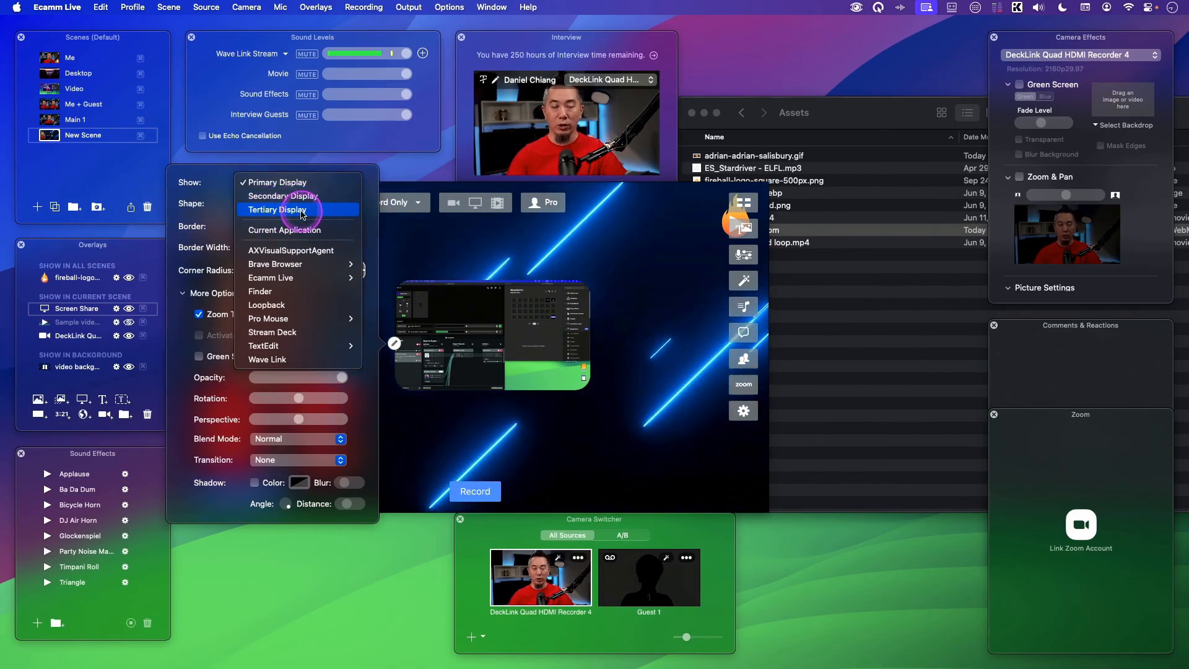
left_click(302, 210)
- Move and enlarge the screen share overlay within the scene preview
left_click_drag(485, 340, 578, 298)
left_click_drag(493, 339, 389, 420)
left_click_drag(505, 372, 526, 384)
- Reopen the overlay settings and review the shape options, keeping Wide (16:9)
left_click(405, 344)
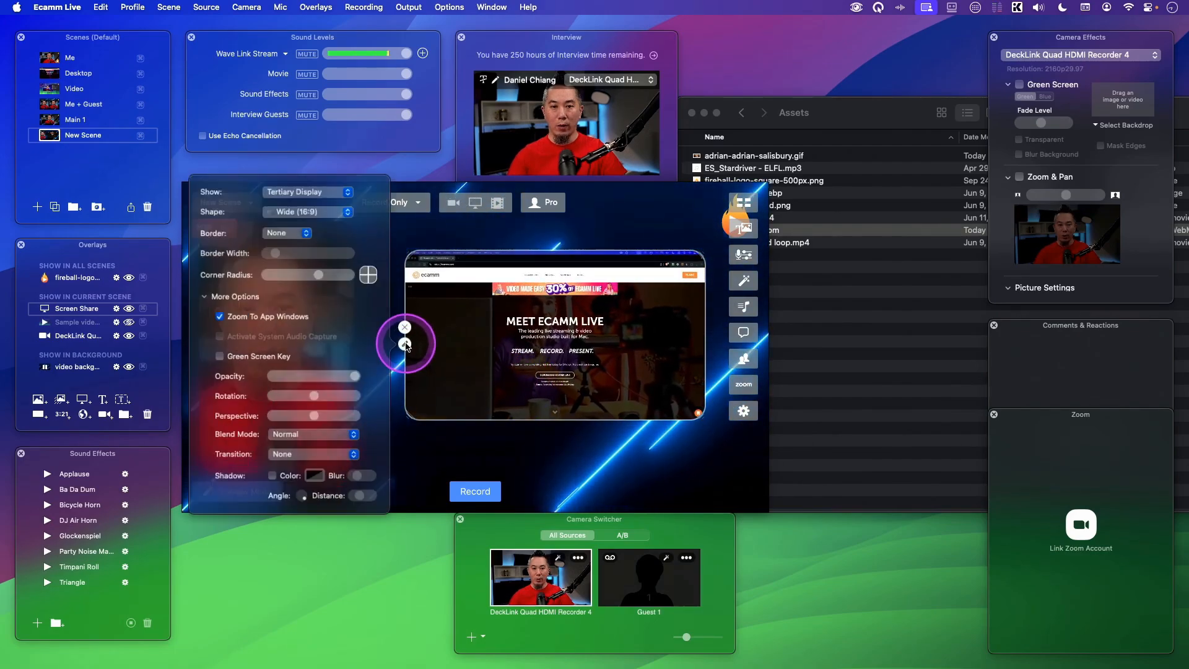
left_click(301, 207)
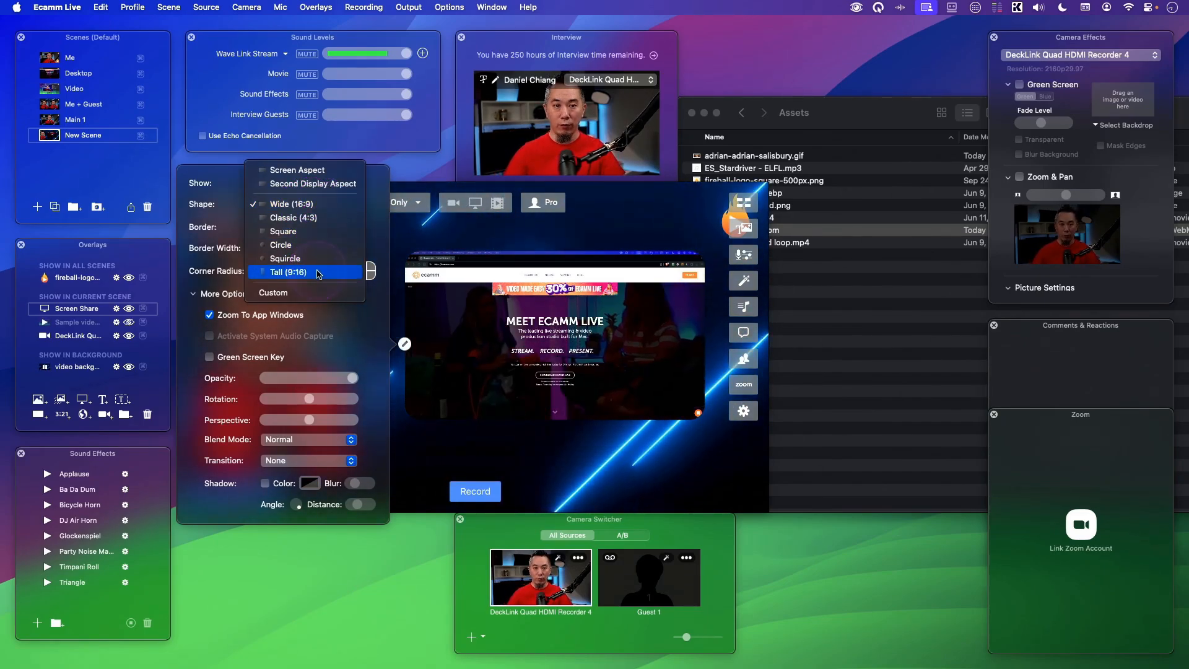
left_click(320, 205)
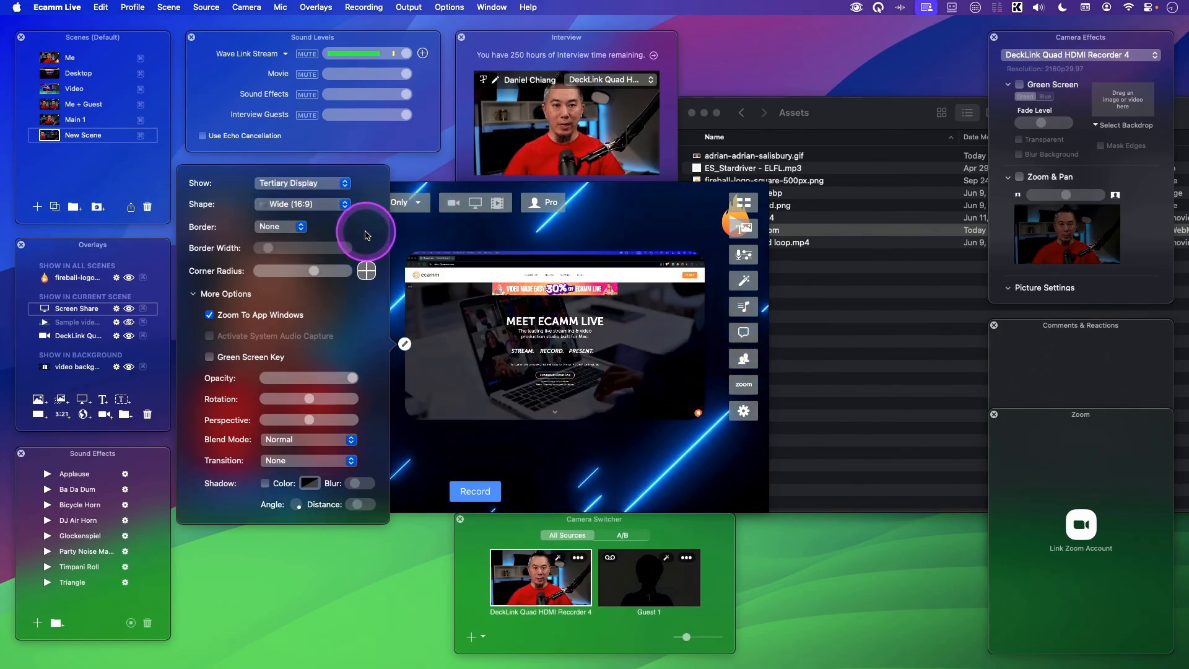
- Set the screen share overlay's border to Color
left_click(282, 228)
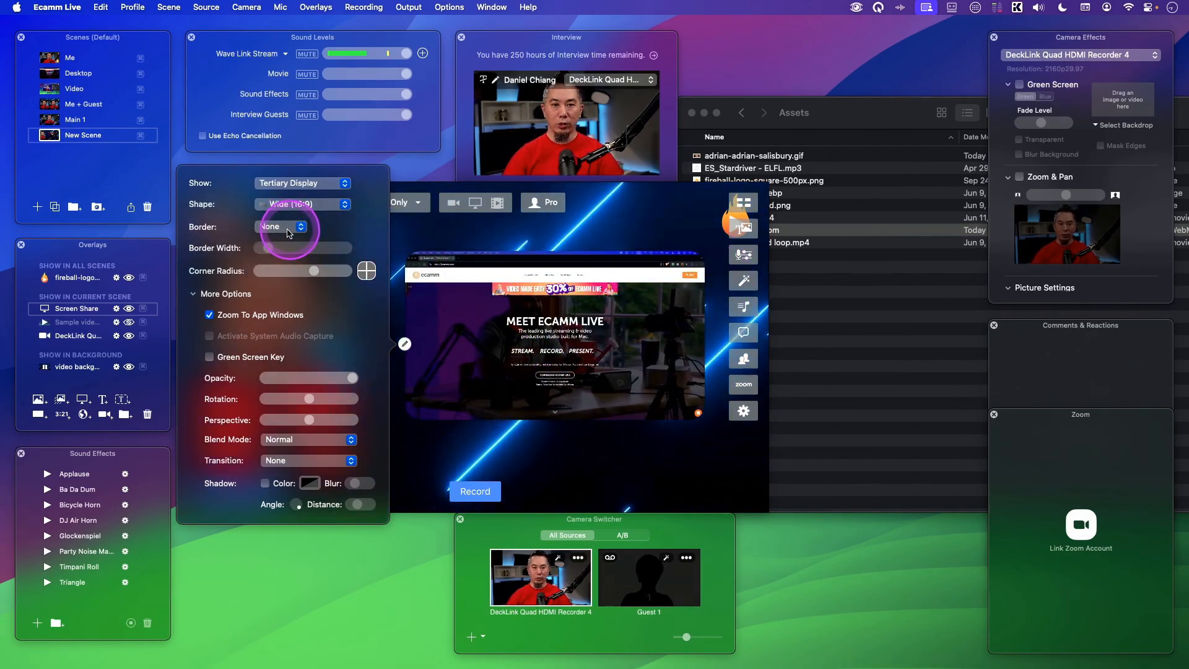
left_click(284, 228)
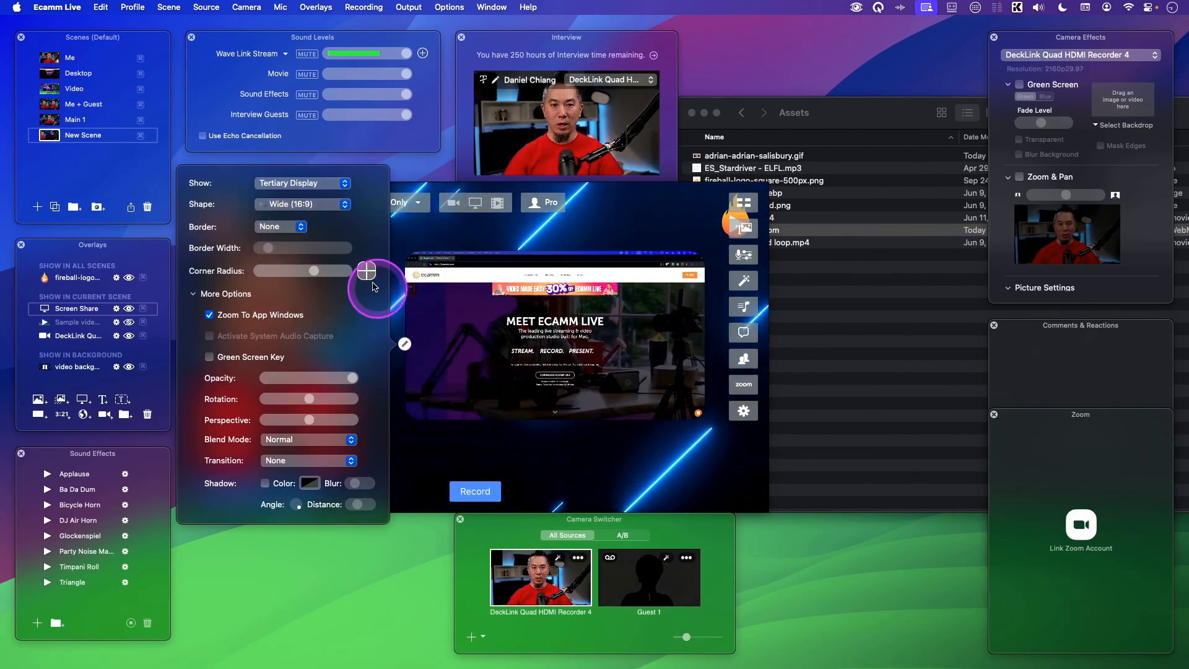
left_click(278, 226)
left_click(274, 241)
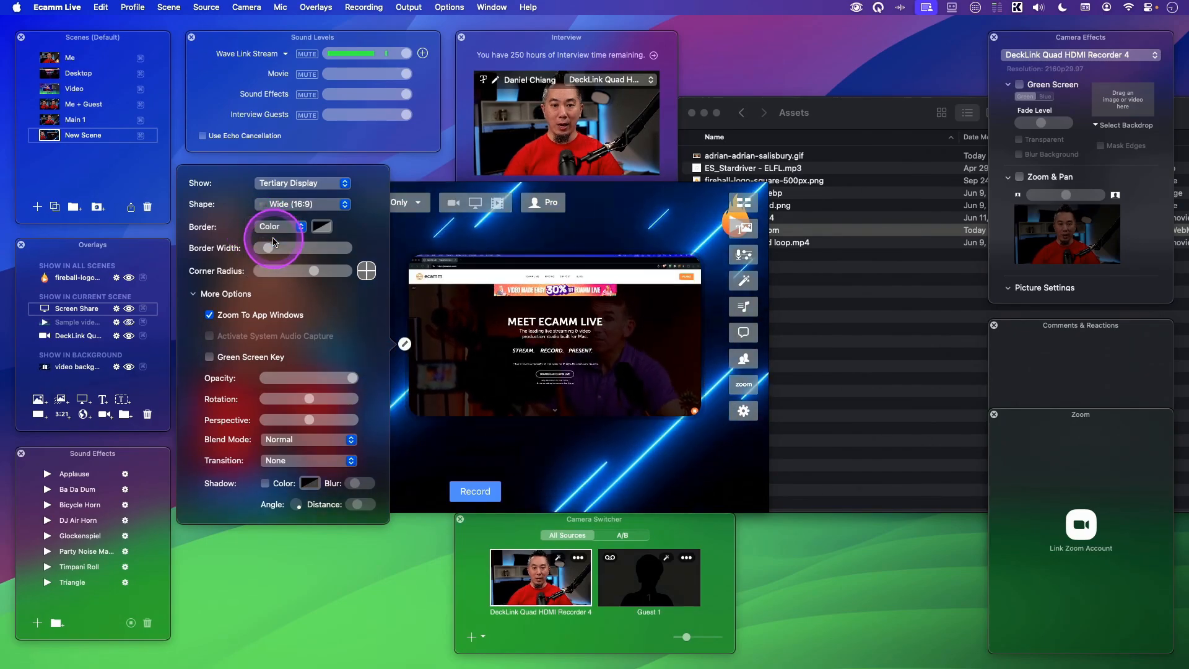
- Set the border color to white with 100% brightness and 100% opacity
left_click(321, 228)
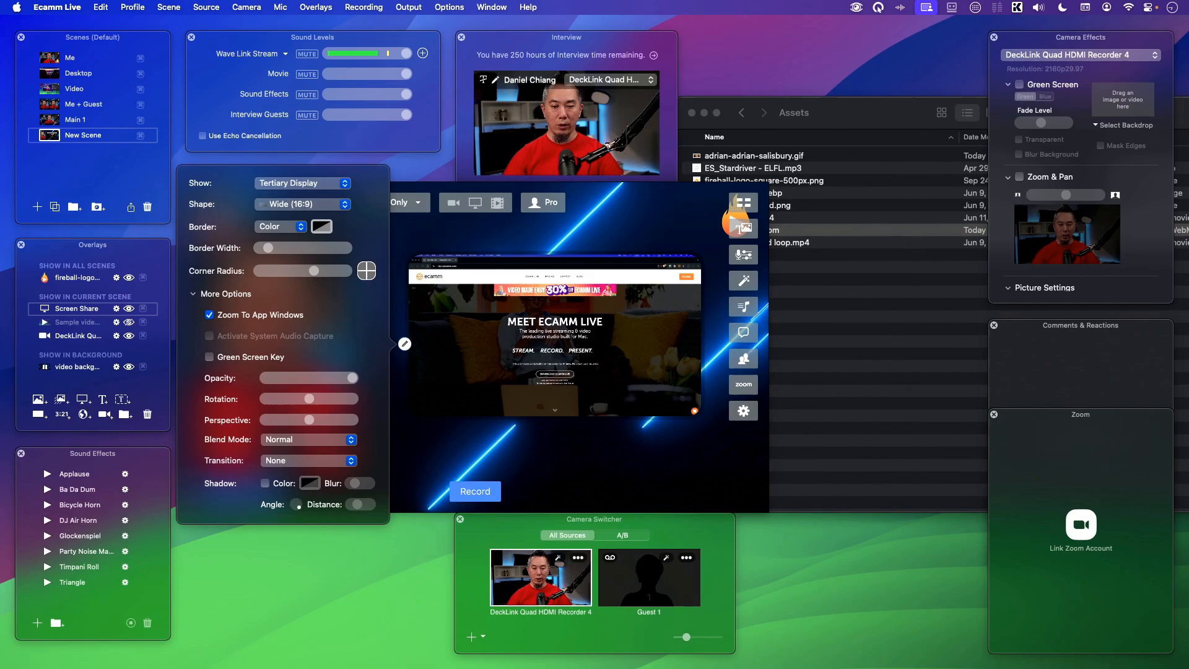
left_click_drag(109, 460, 145, 131)
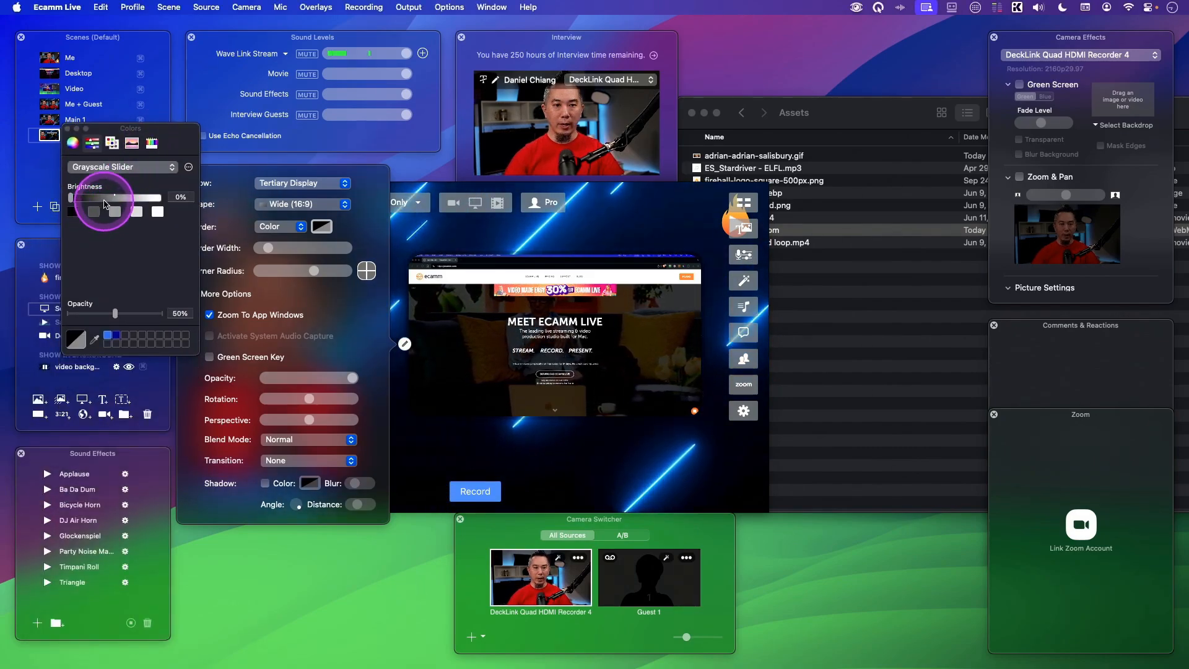
left_click_drag(106, 204, 162, 197)
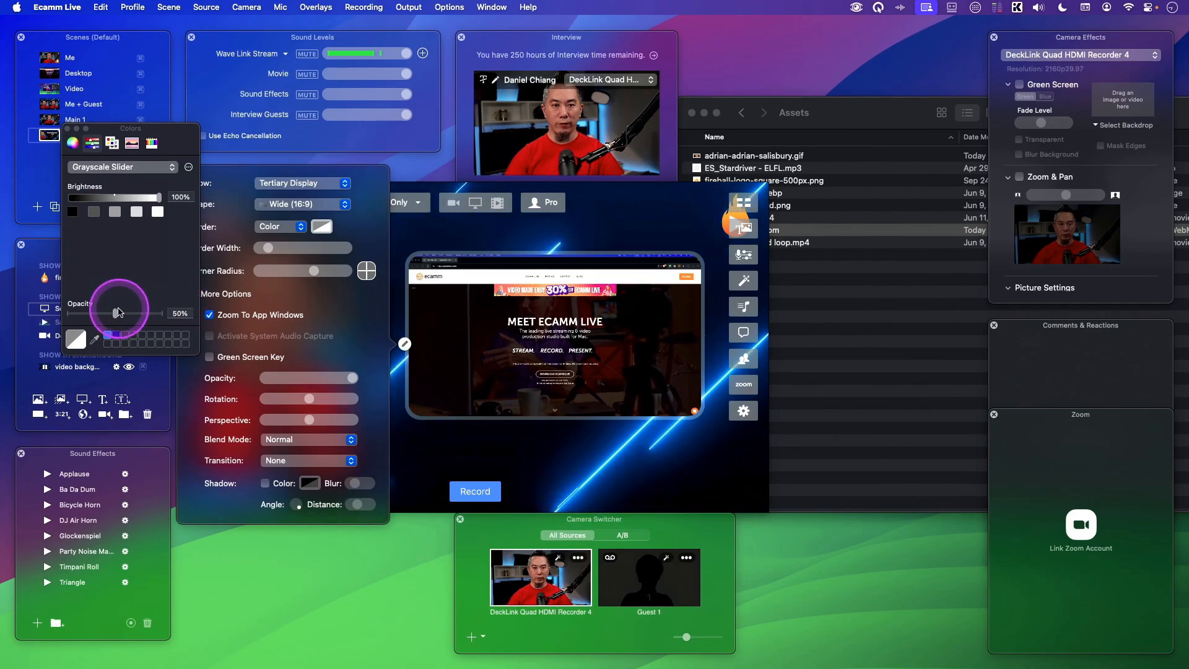
left_click_drag(118, 312, 170, 316)
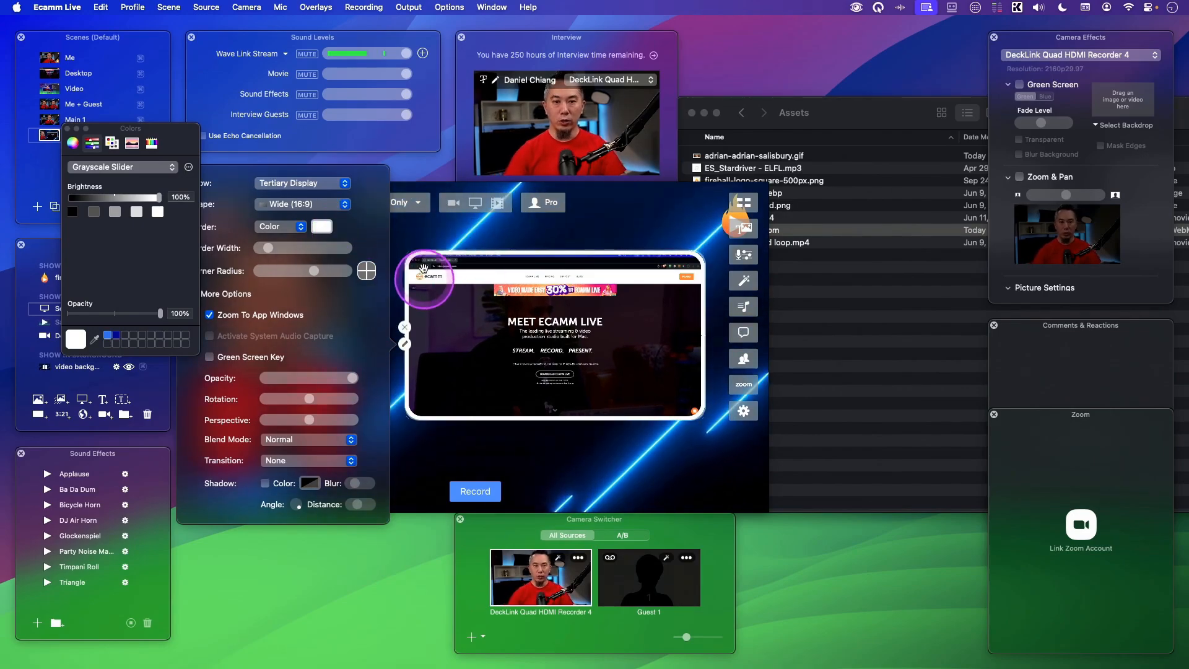
left_click(425, 220)
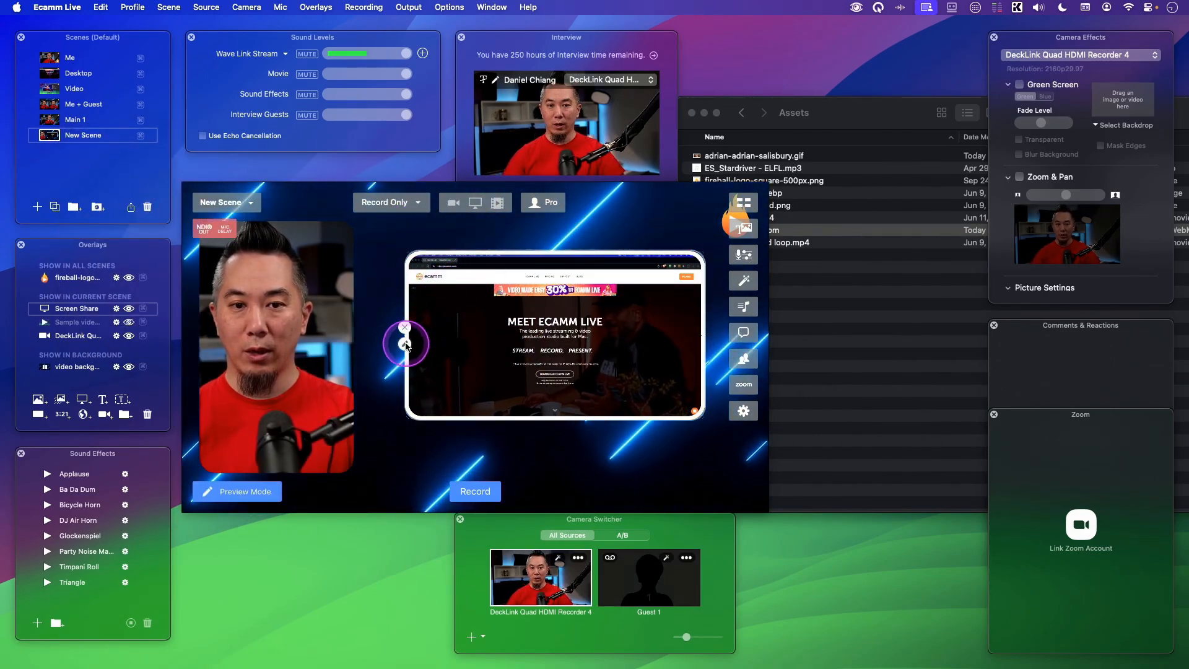
- Reopen the overlay settings and change the border to Gradient
left_click(405, 344)
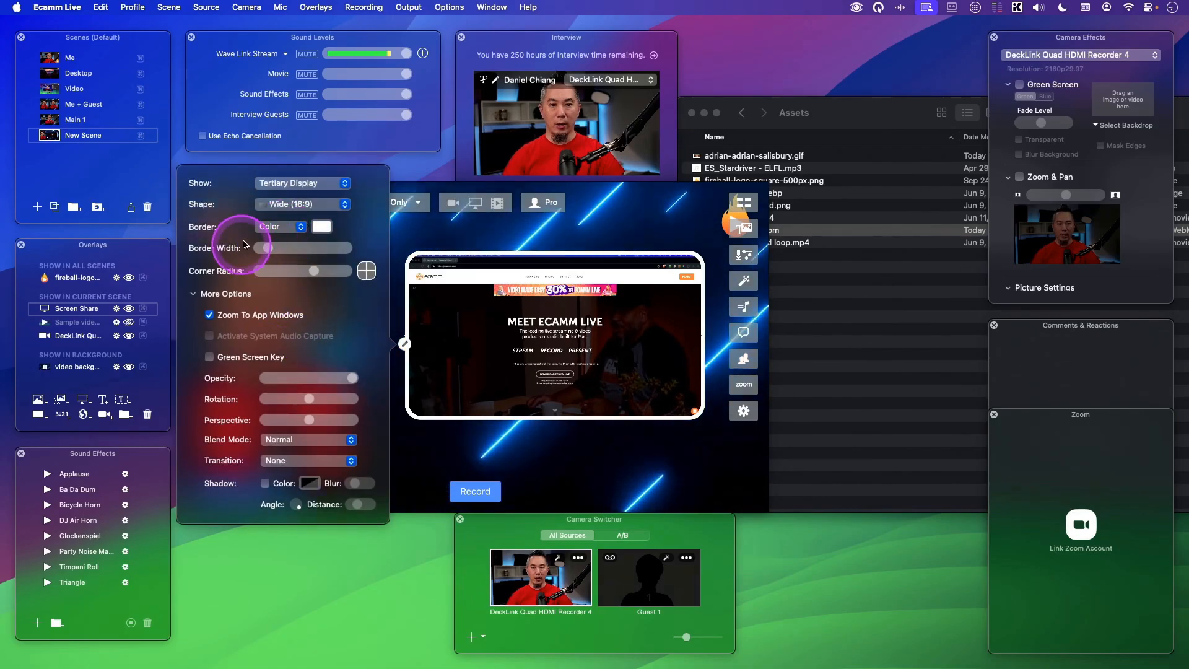
left_click(281, 232)
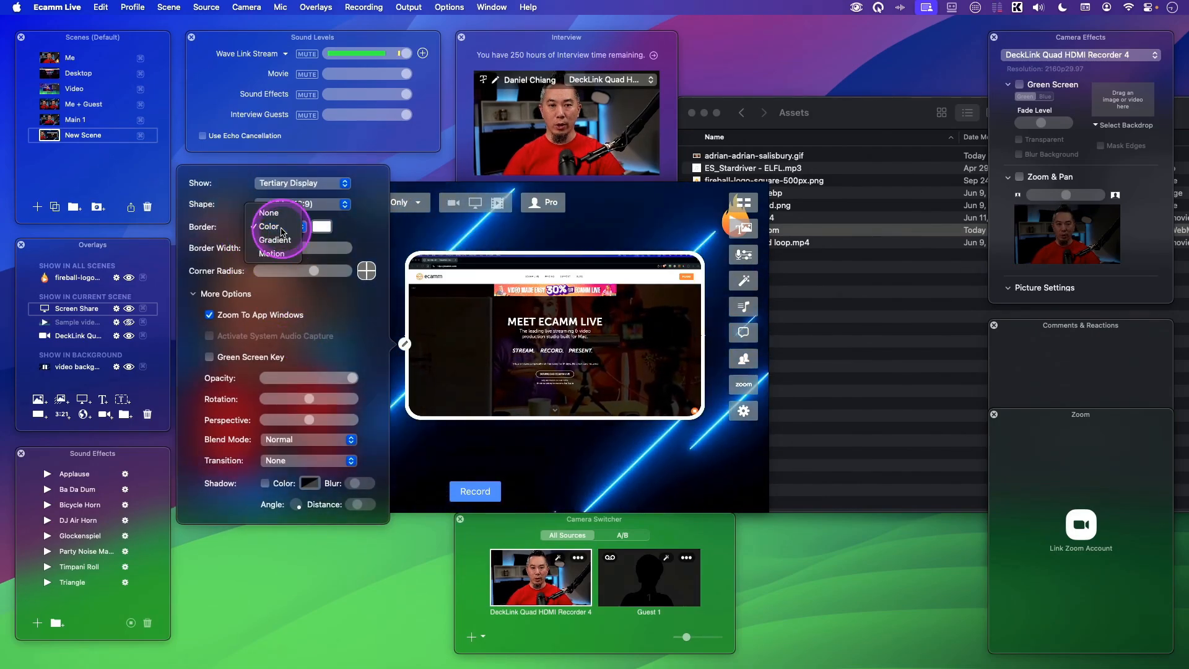
mouse_move(270, 249)
left_mouse_down()
mouse_move(294, 249)
mouse_move(268, 250)
left_mouse_up()
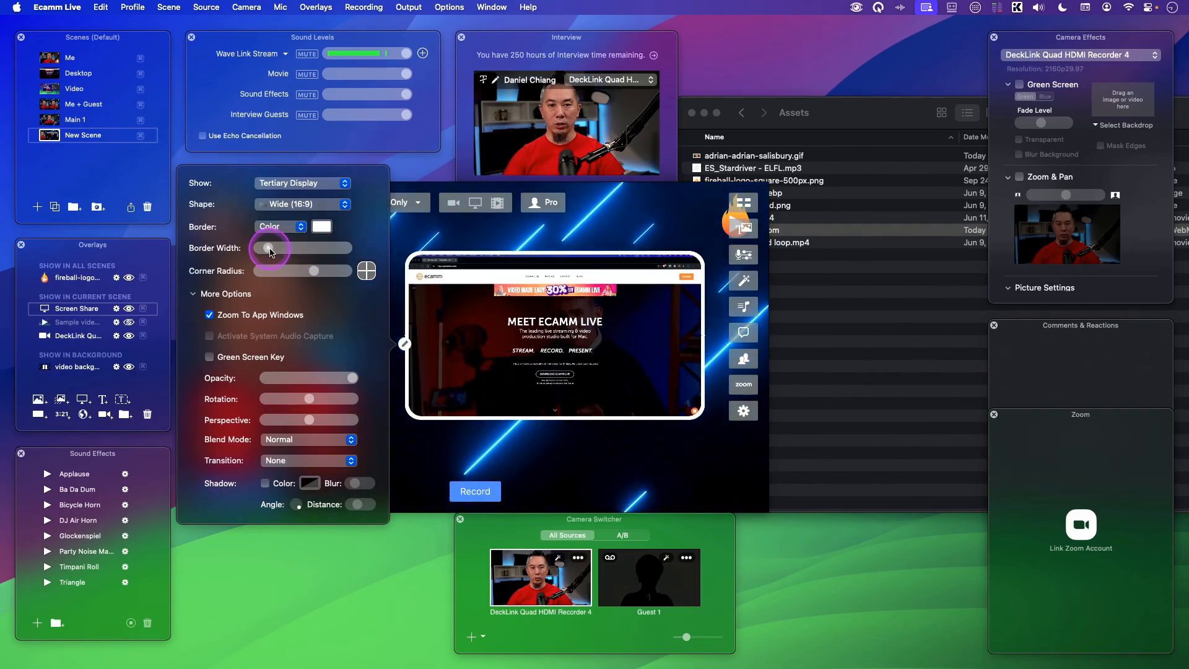
left_click(286, 228)
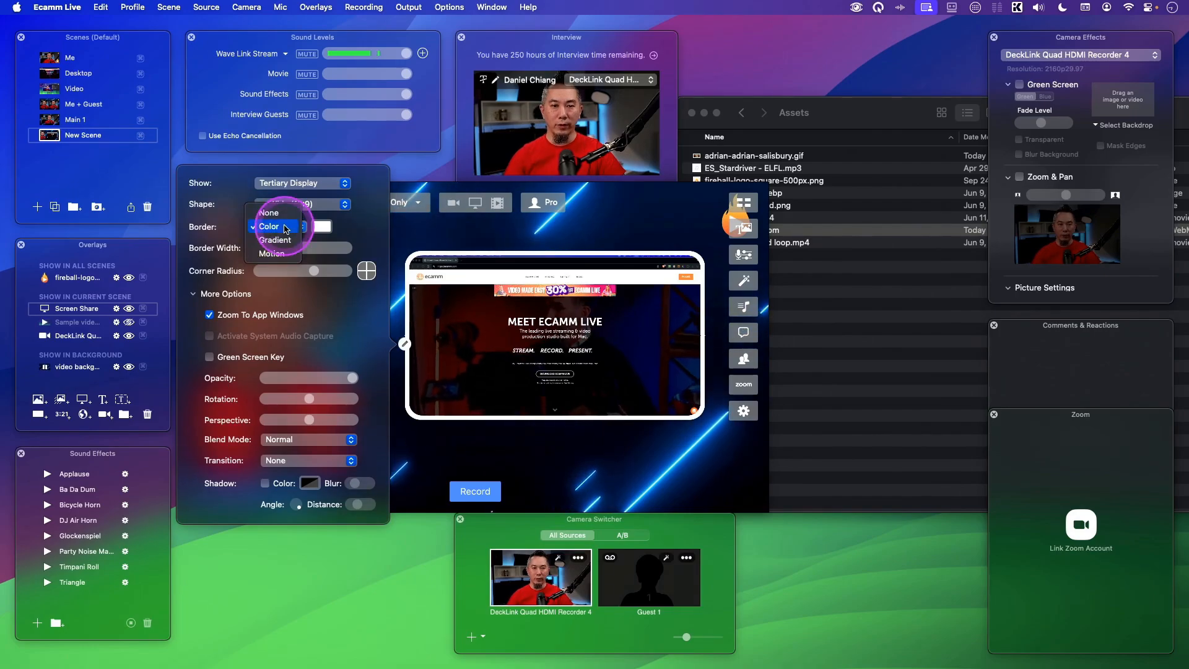
left_click(275, 240)
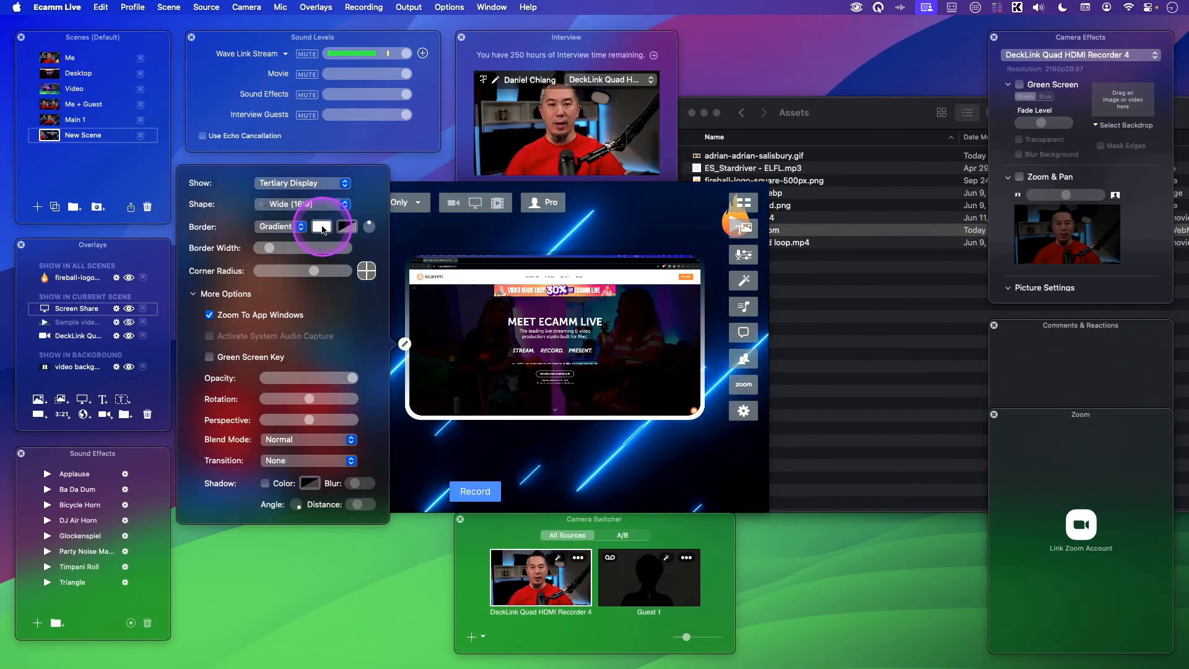
- Set the gradient's second color to red FF0000 using RGB sliders, at 100% opacity
left_click(322, 228)
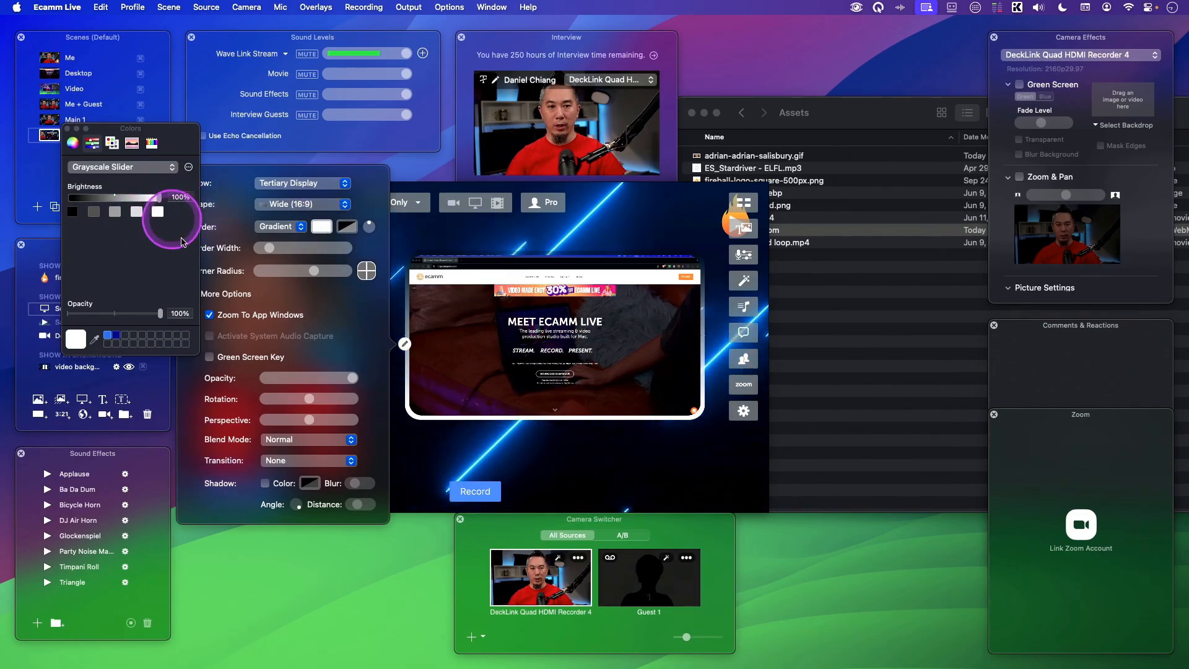
left_click(347, 227)
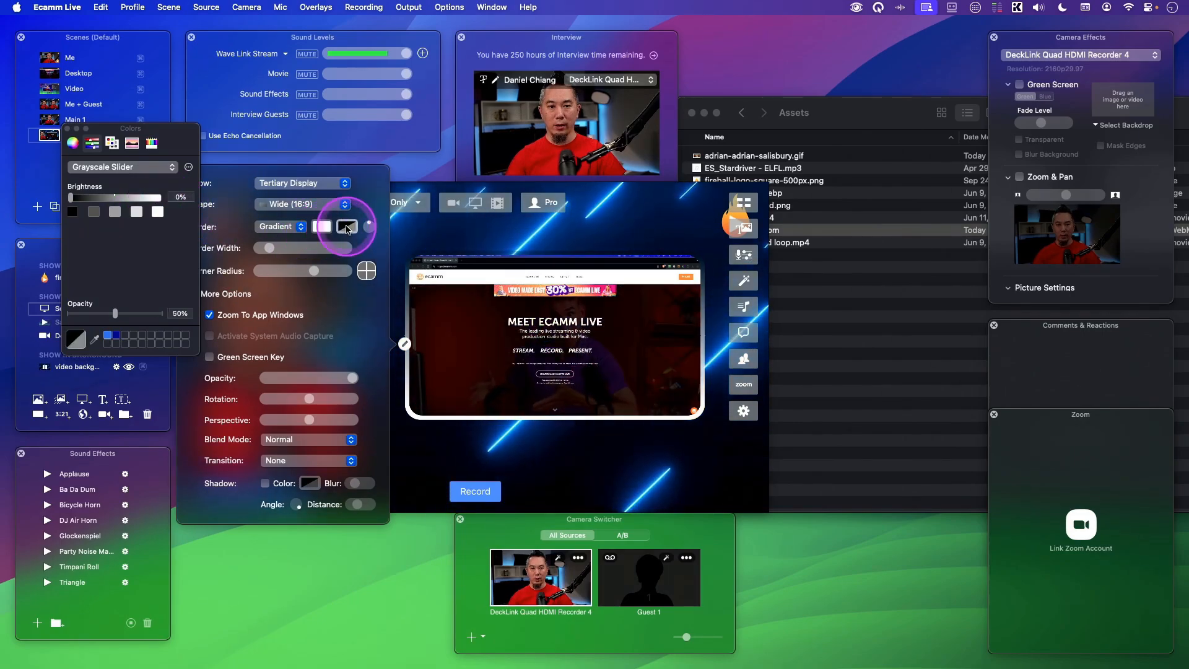
left_click(121, 167)
left_click(116, 181)
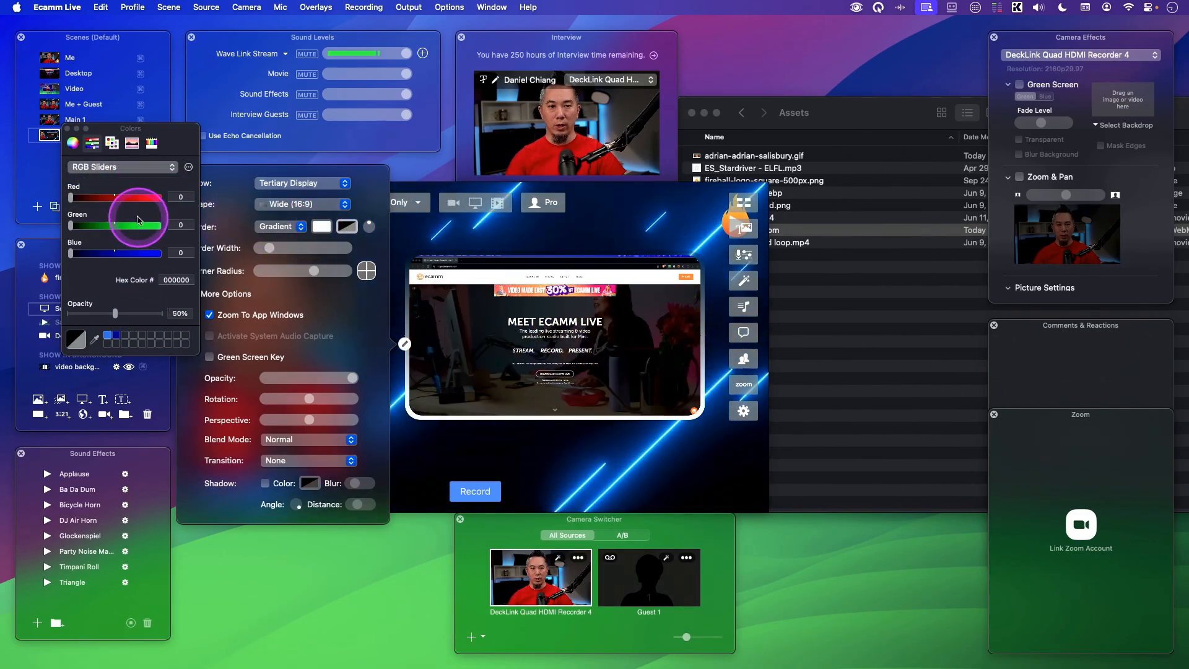
left_click_drag(129, 199, 172, 202)
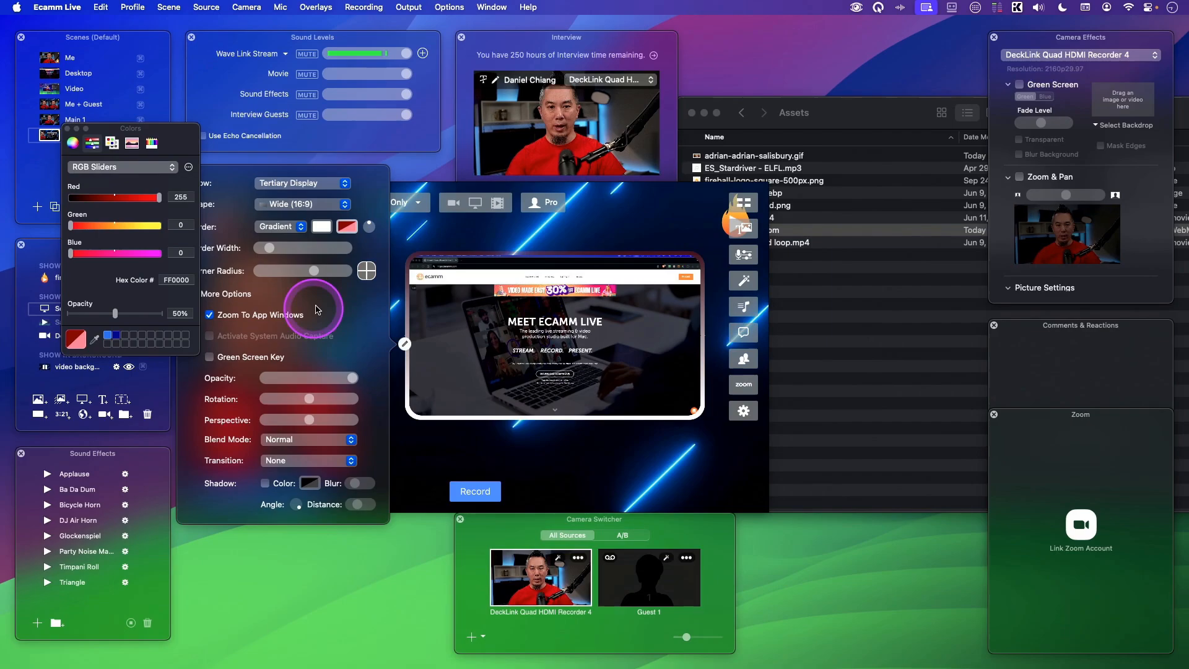
left_click_drag(115, 314, 162, 314)
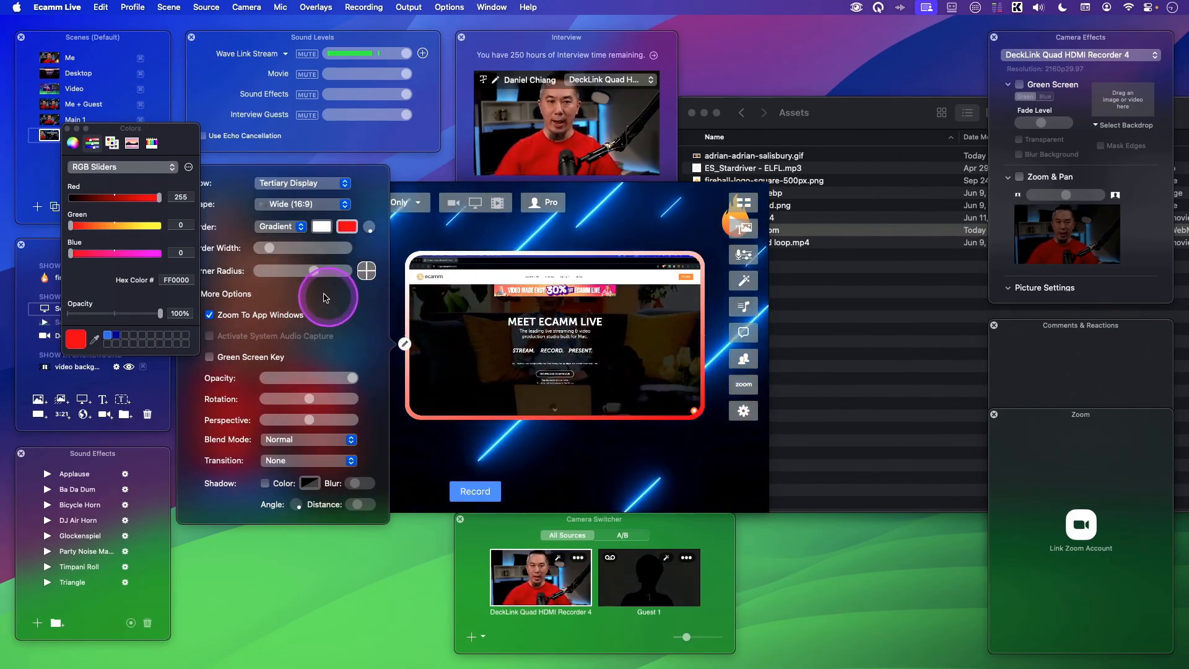
left_click(67, 129)
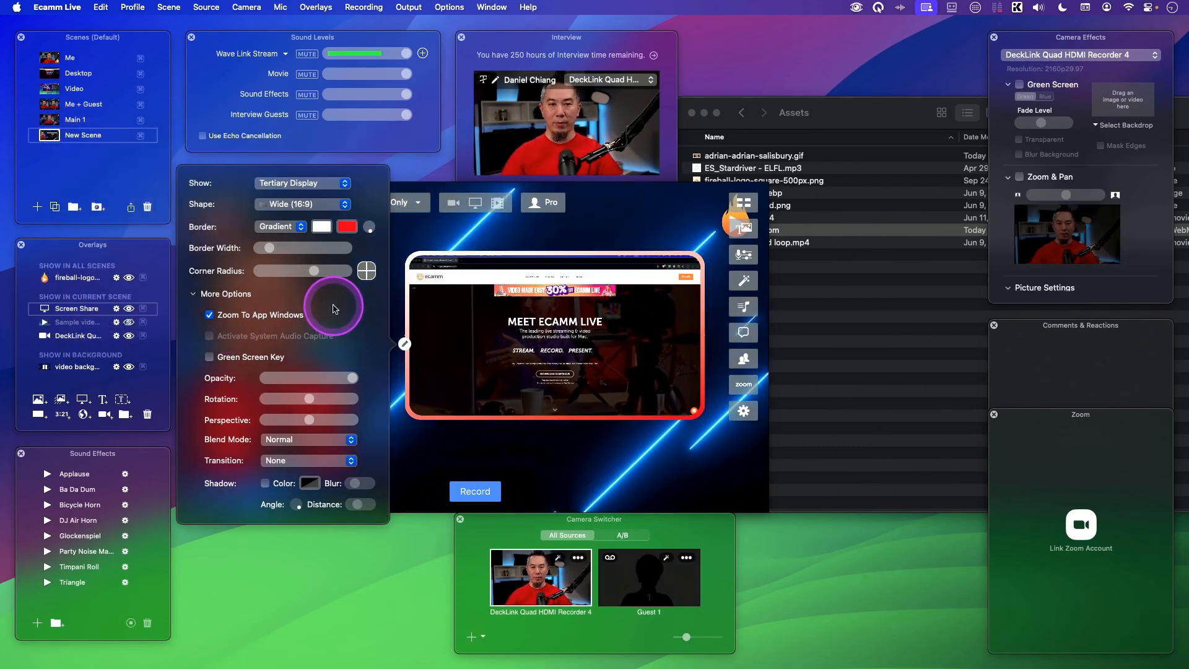
- Change the border to Motion and adjust the overlay's corner radius slider
left_click(289, 229)
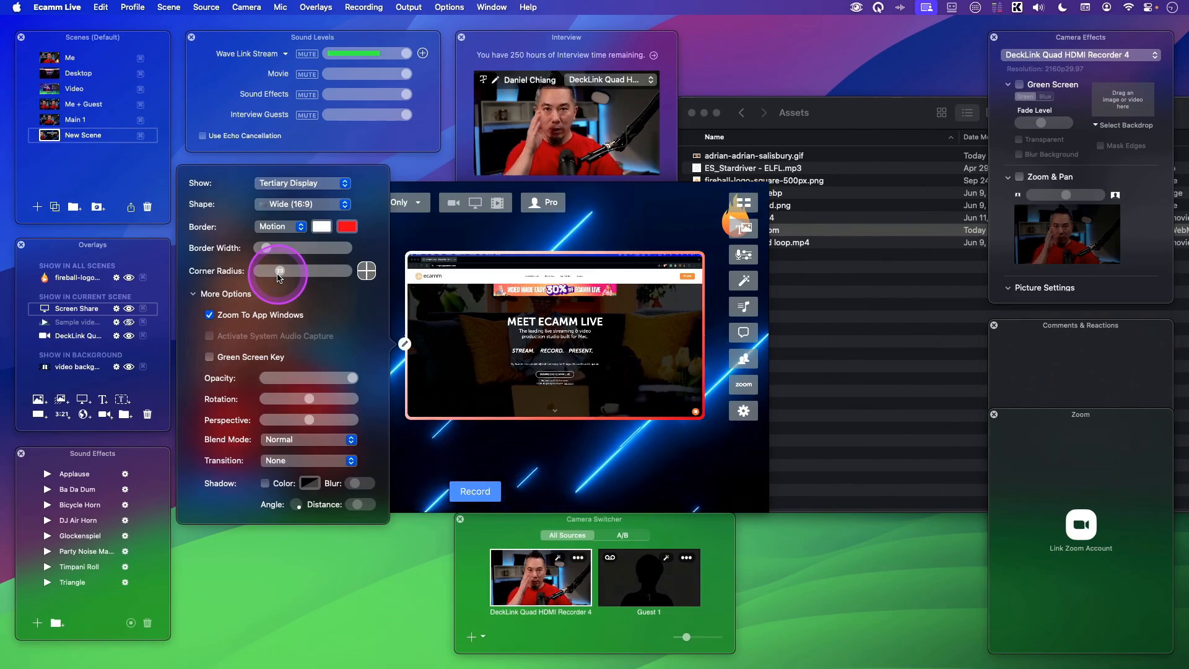
left_click(280, 274)
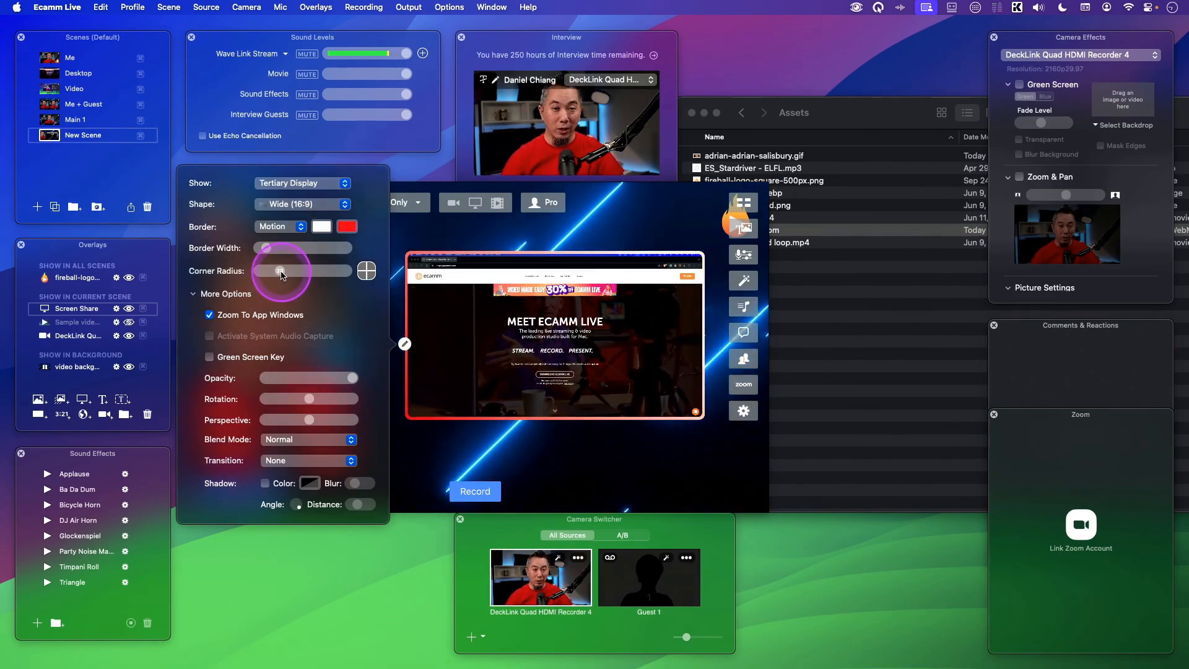
left_click_drag(281, 272, 277, 273)
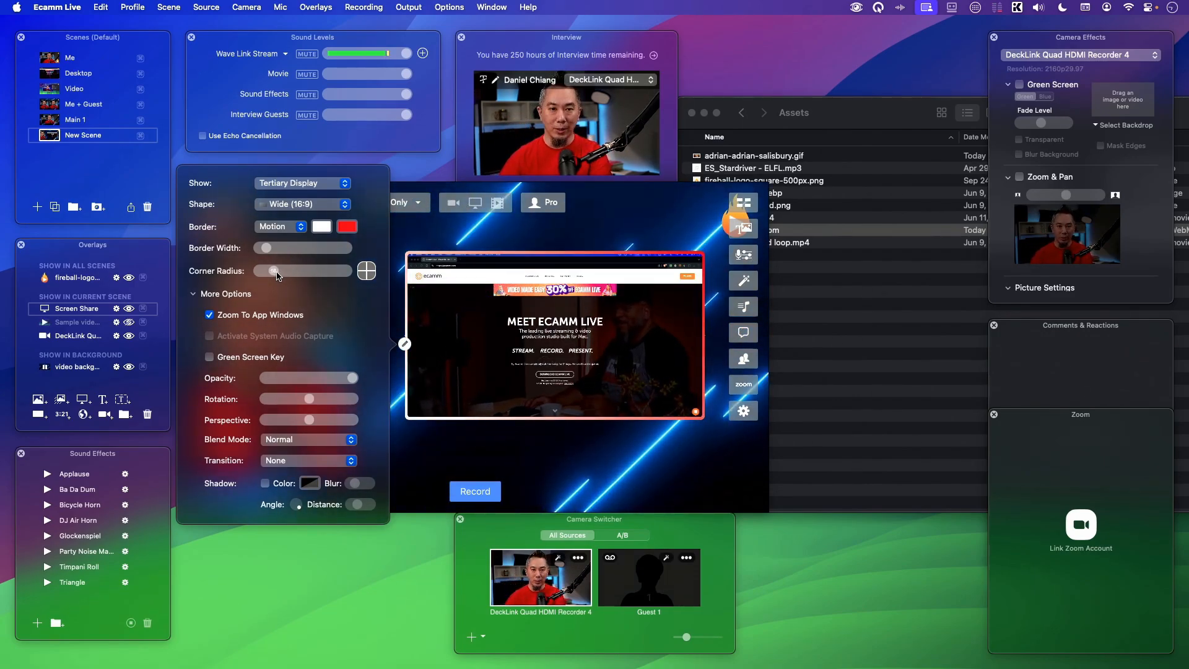
left_click_drag(277, 273, 338, 296)
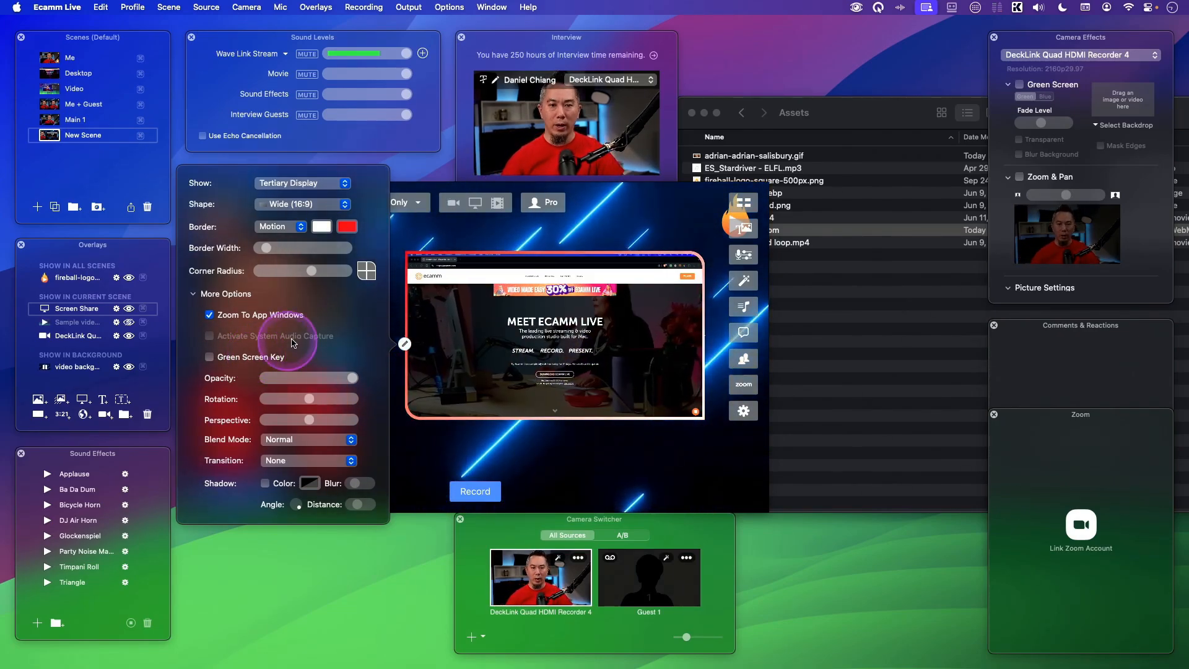
left_click(449, 239)
- Move the screen share overlay to the scene's upper right corner and shrink it
left_click_drag(519, 357, 571, 300)
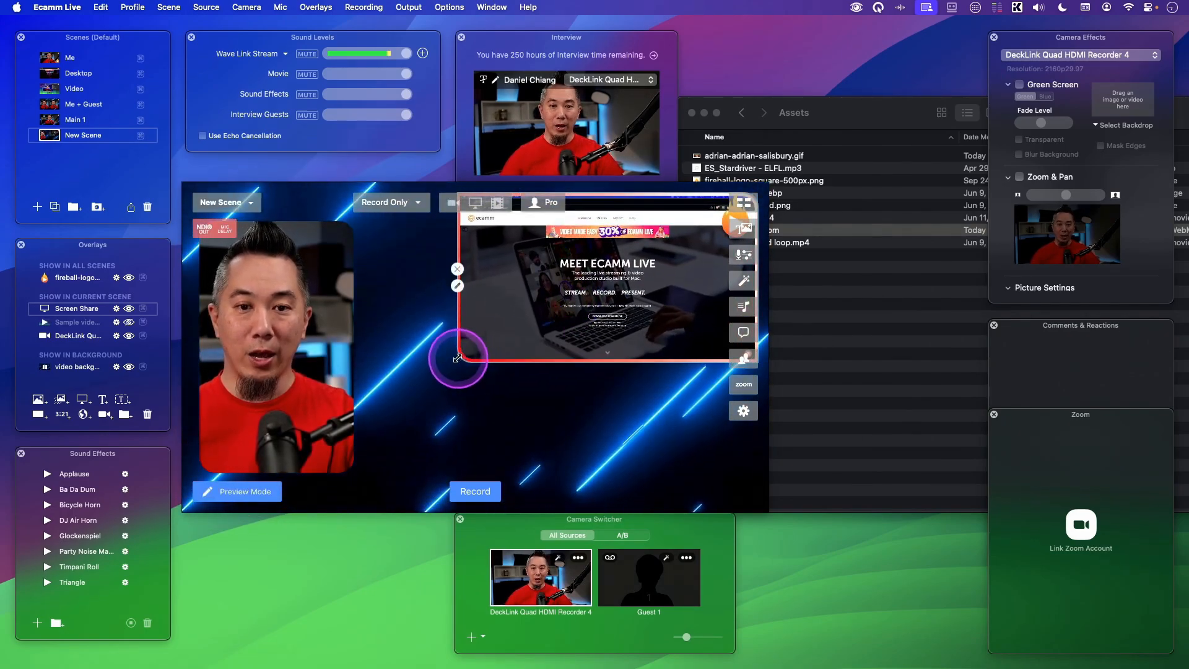
left_click_drag(457, 358, 548, 309)
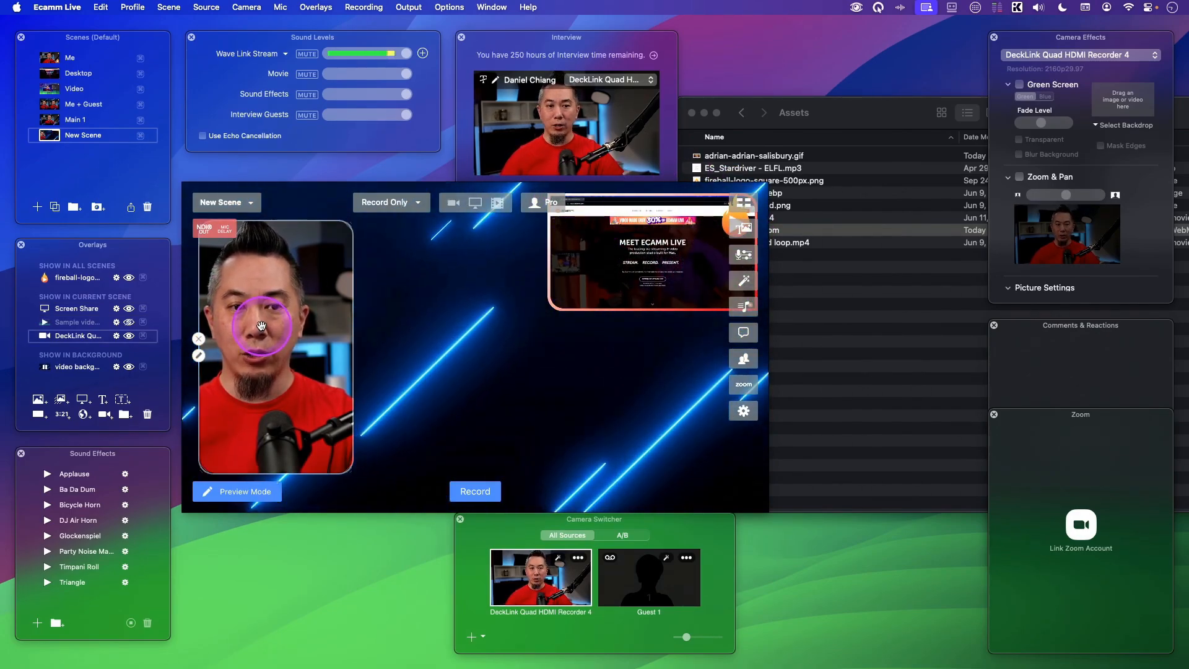
- Remove the camera overlay and add the DeckLink camera from the camera switcher into the scene
left_click_drag(79, 335, 151, 414)
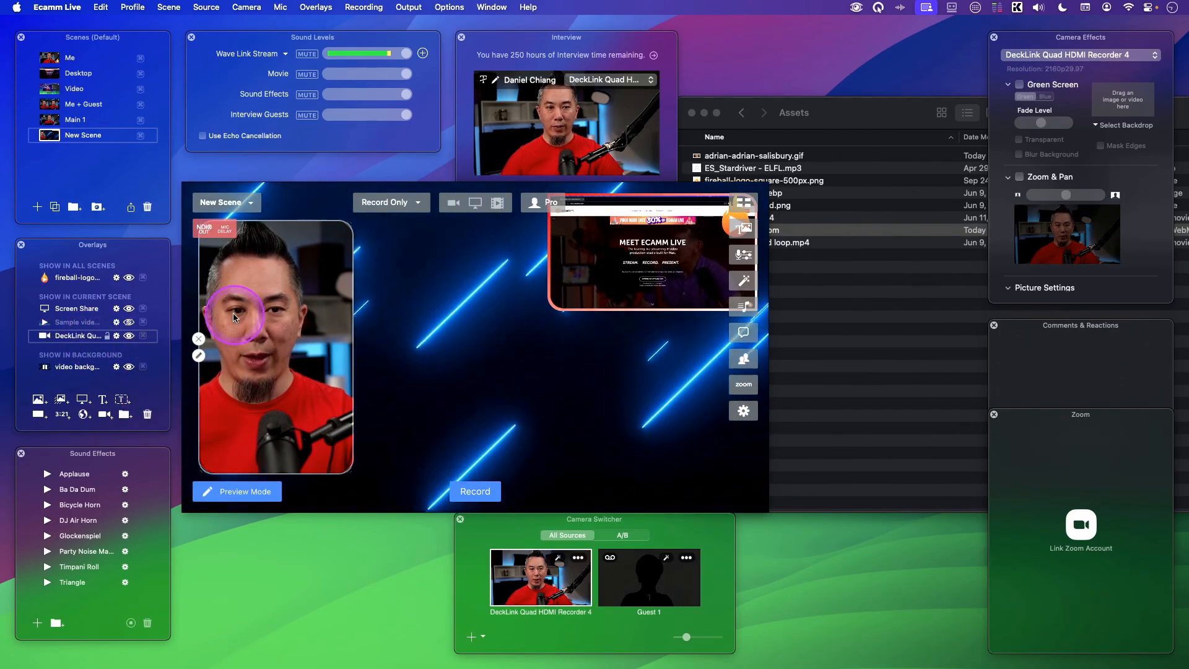
left_click(198, 339)
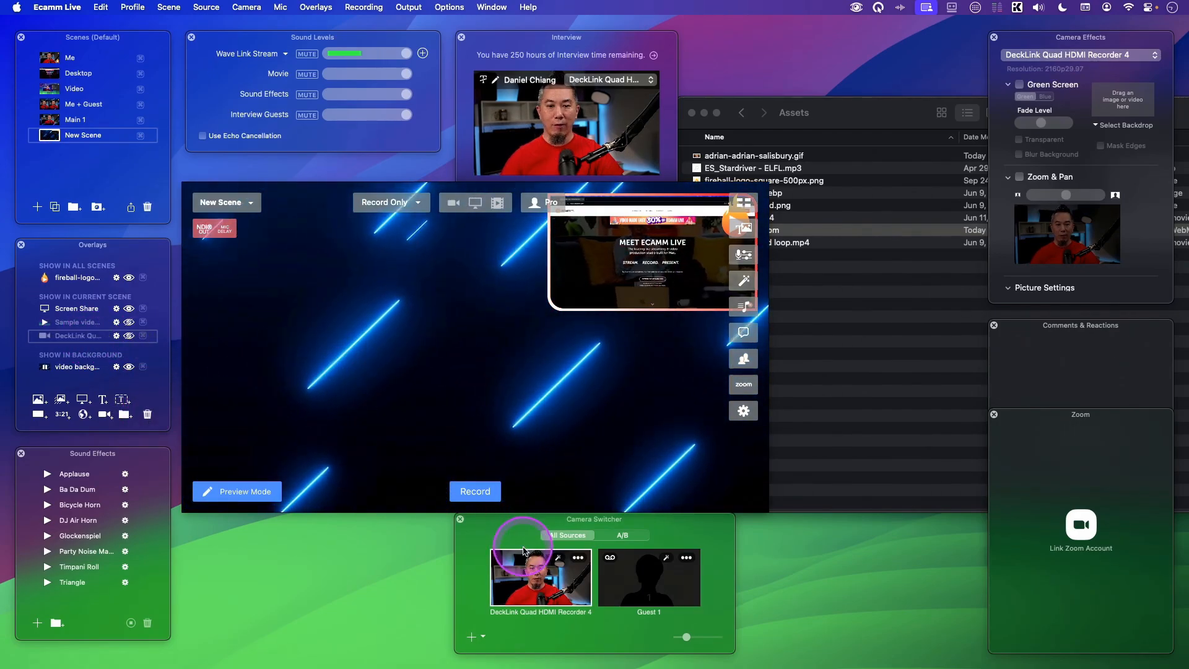
left_click_drag(553, 588, 364, 351)
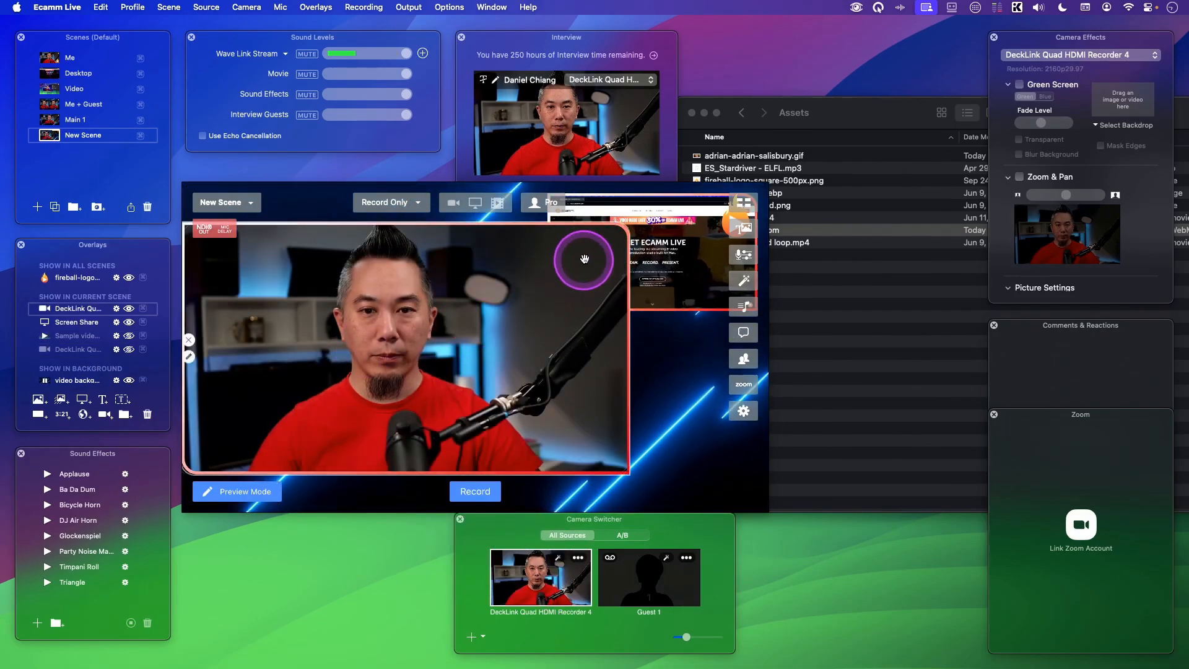
- Replace the newly added camera overlay with the hidden DeckLink camera overlay, showing it as a portrait frame on the left
left_click_drag(629, 477, 529, 486)
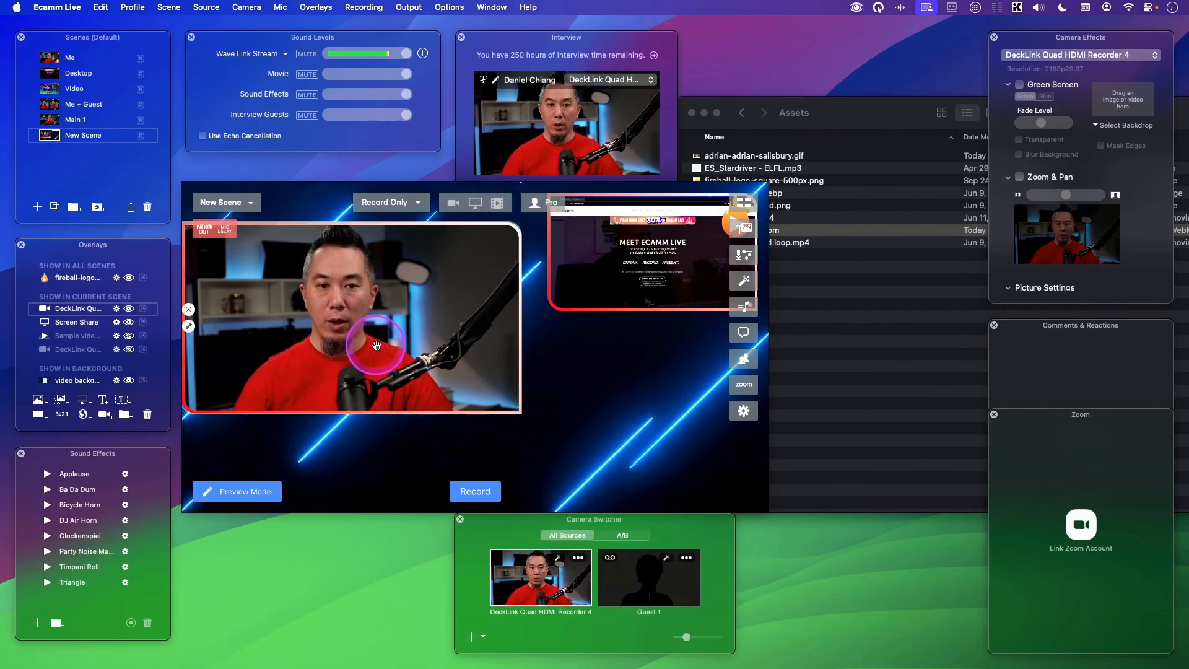
left_click_drag(444, 362, 473, 373)
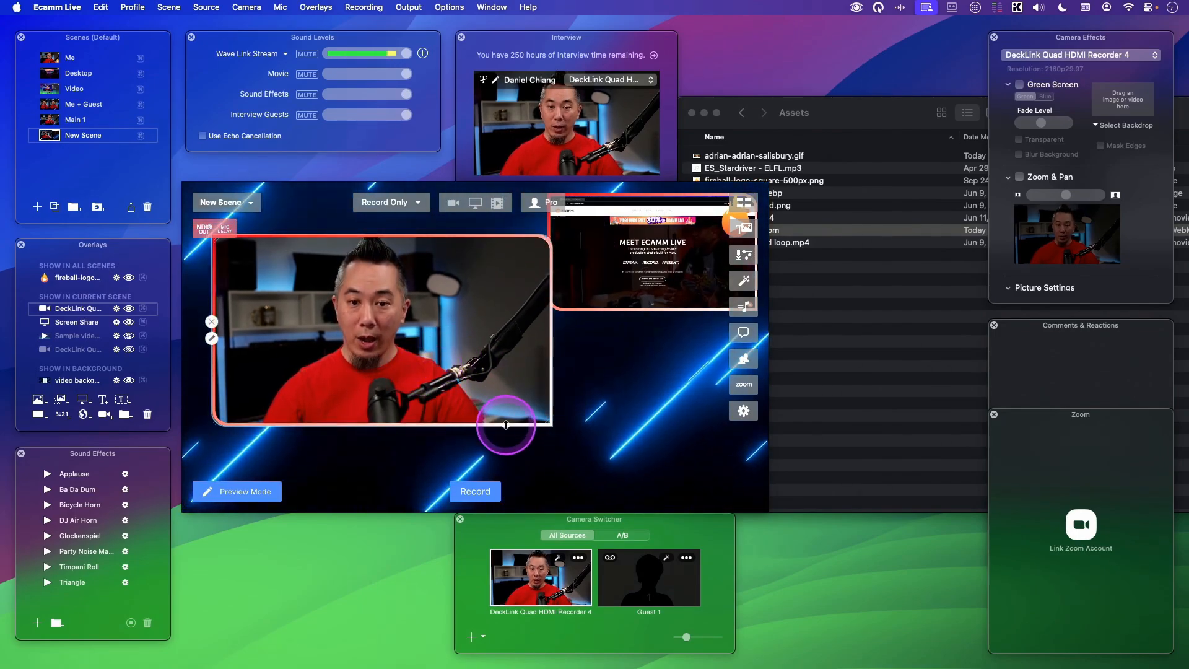
left_click_drag(91, 310, 148, 413)
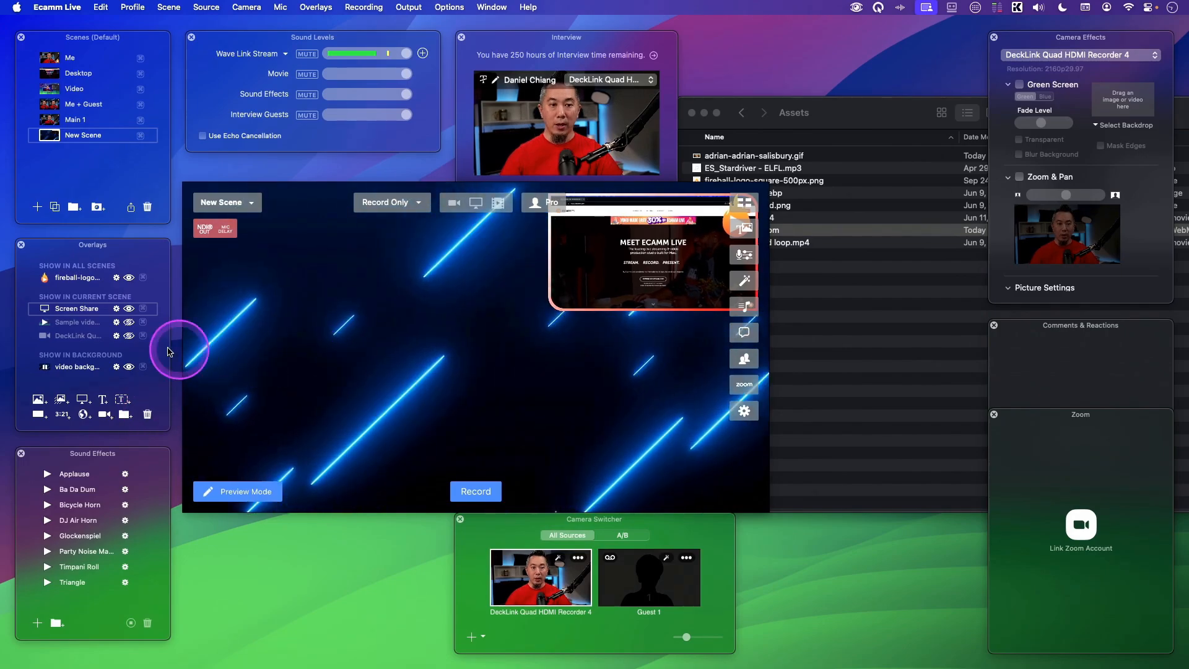
left_click(131, 336)
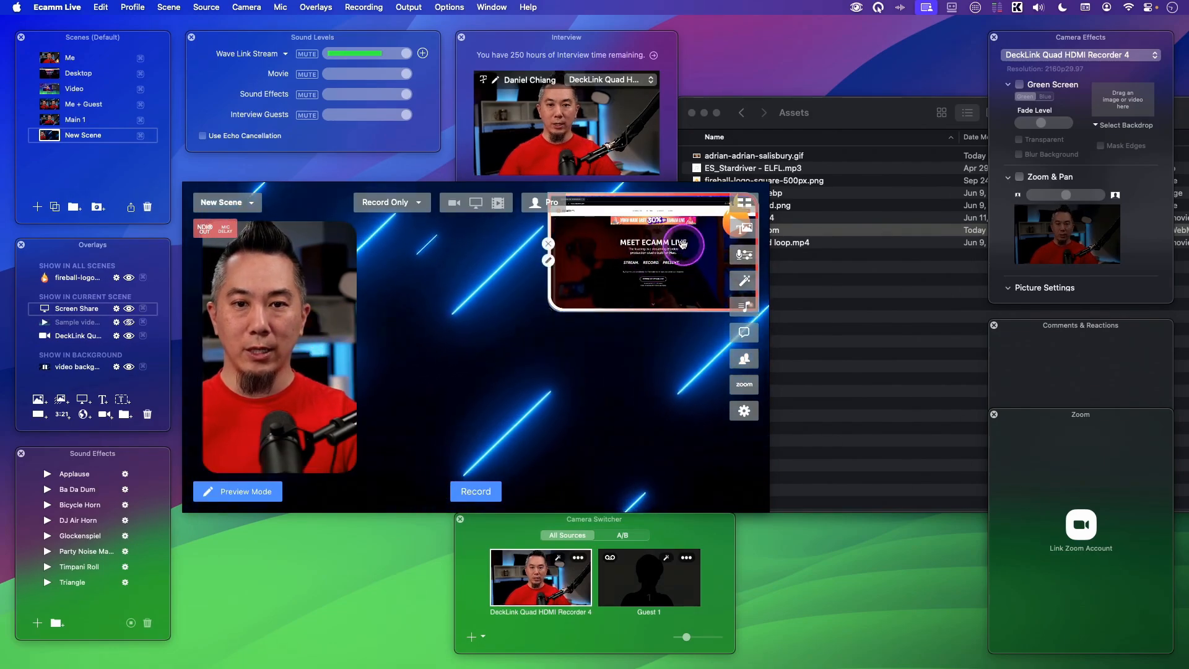
- Copy the screen share overlay's settings and paste them onto the camera overlay
right_click(585, 261)
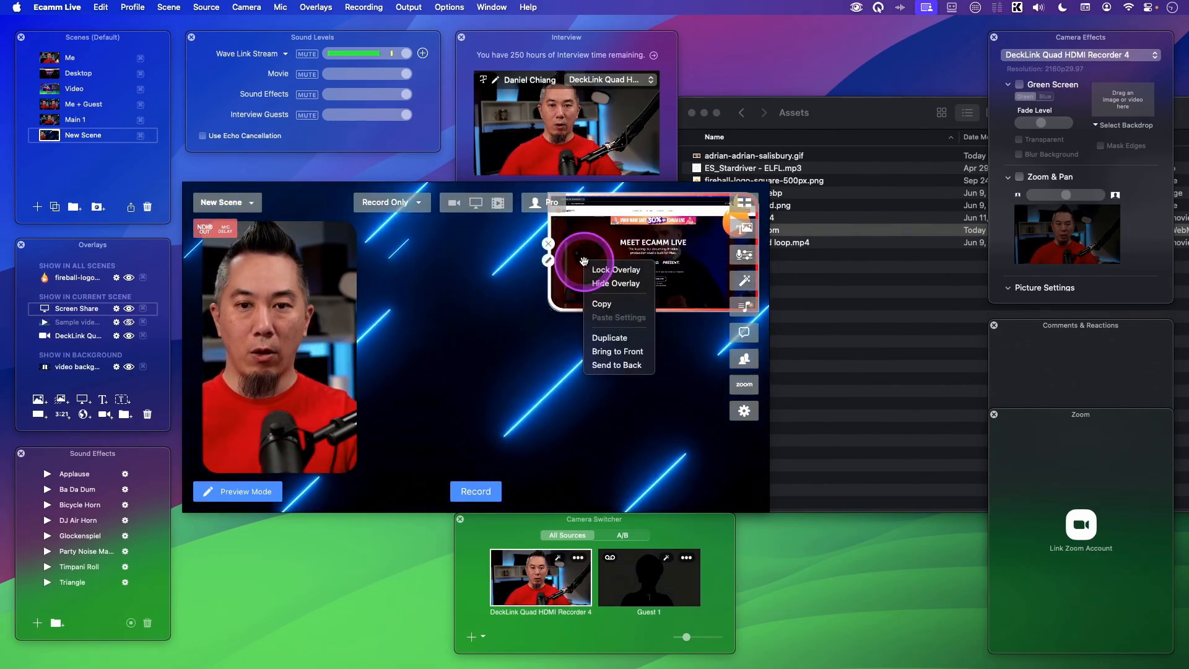
left_click(605, 303)
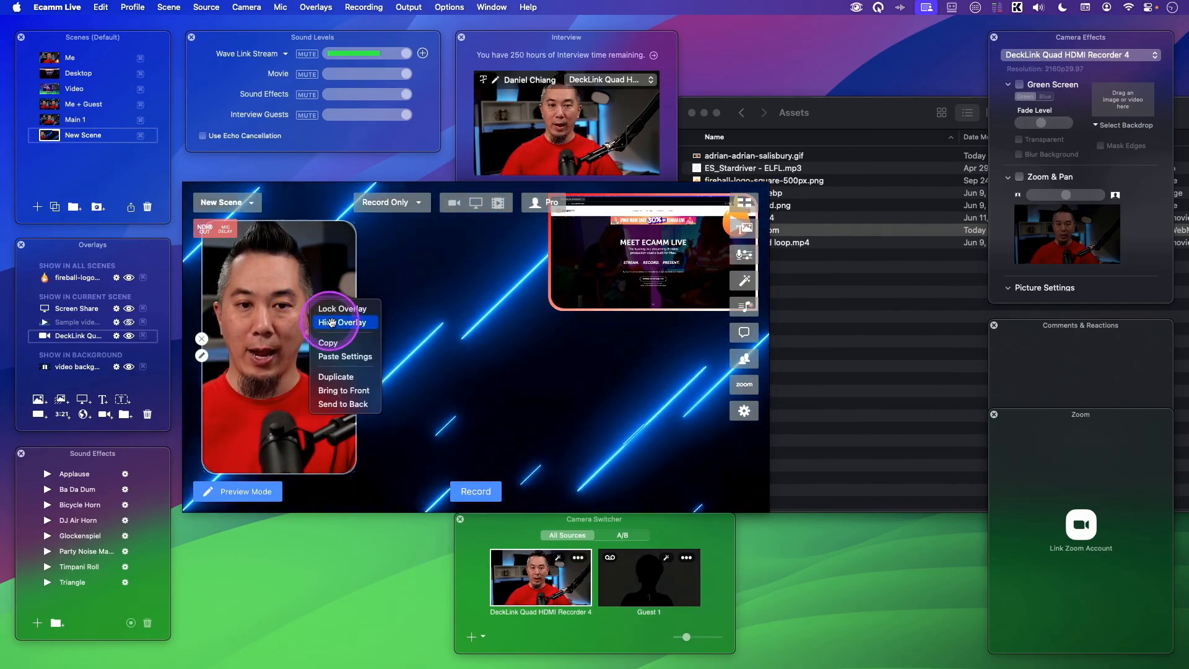
left_click(355, 355)
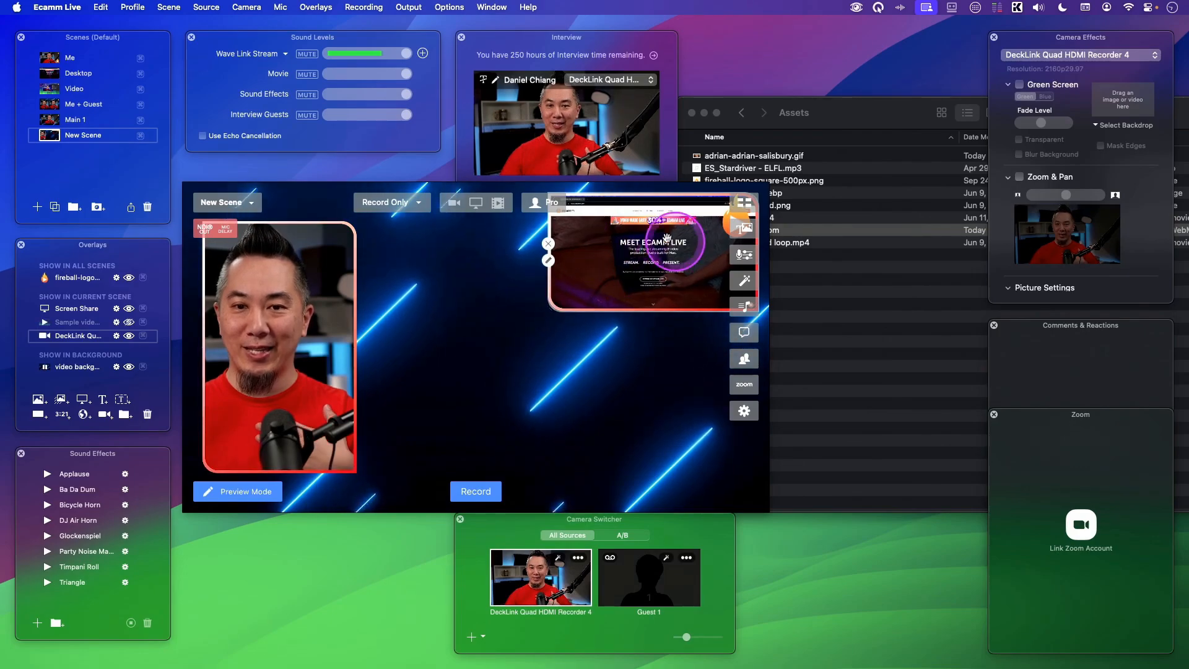
- Enlarge and reposition the screen share overlay to fill the area right of the camera overlay
left_click_drag(551, 310, 451, 391)
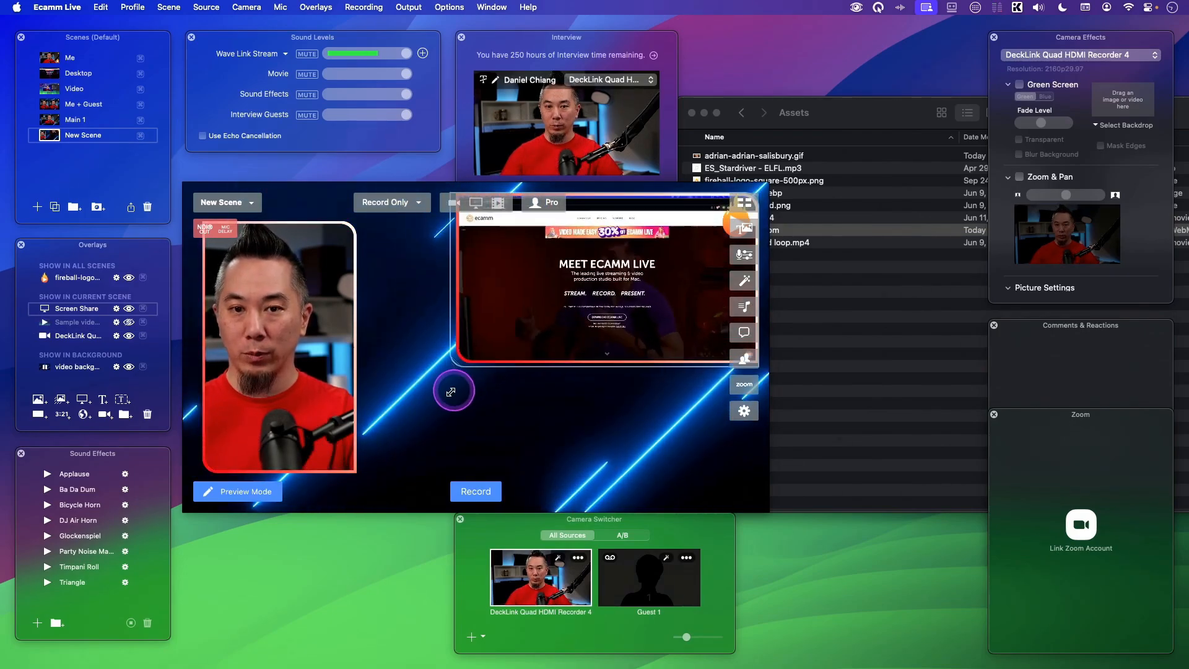
left_click_drag(480, 350, 457, 403)
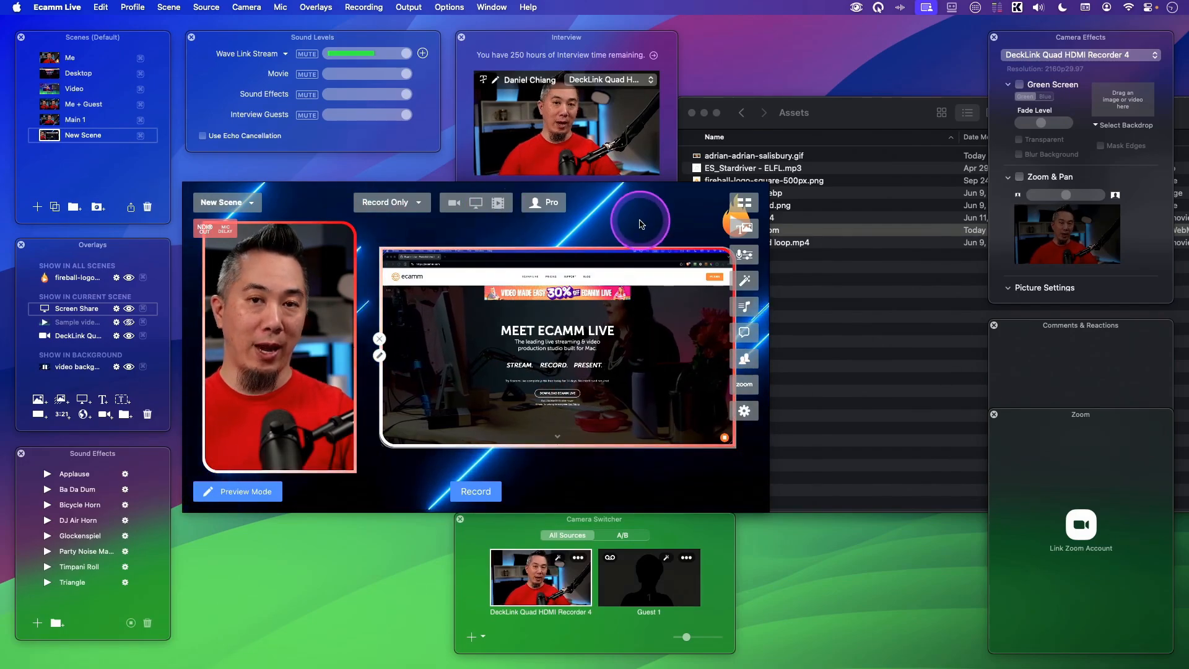
left_click_drag(515, 359, 518, 350)
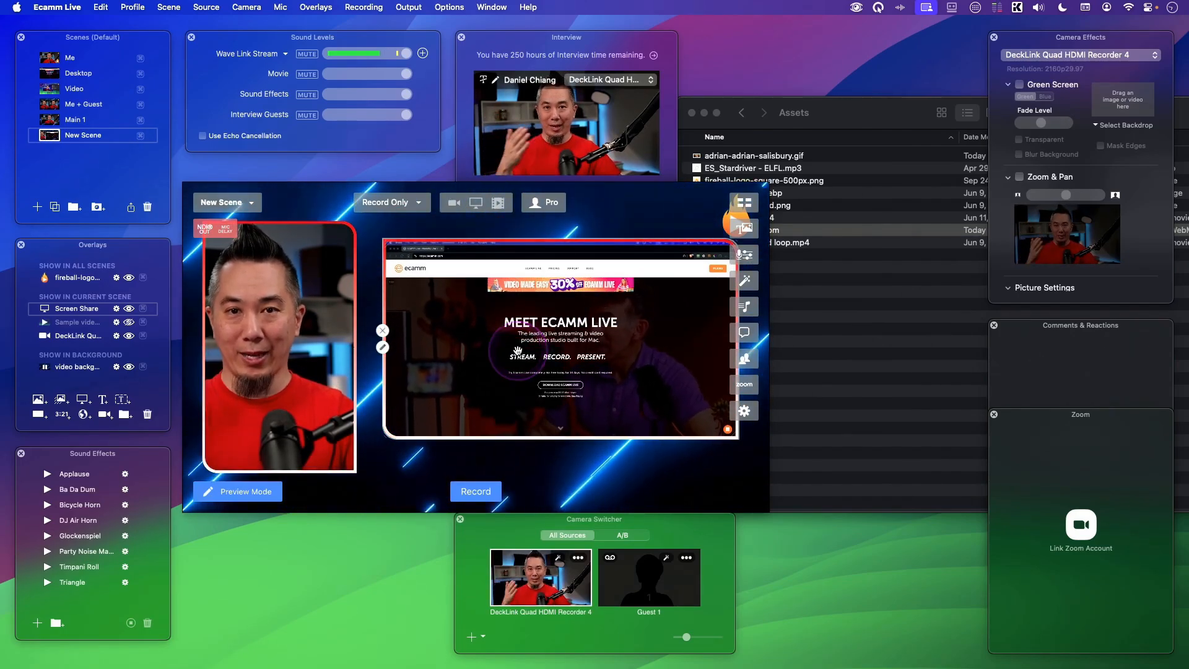
- Change the screen share overlay's source from Tertiary Display to the Stream Deck app
left_click(383, 347)
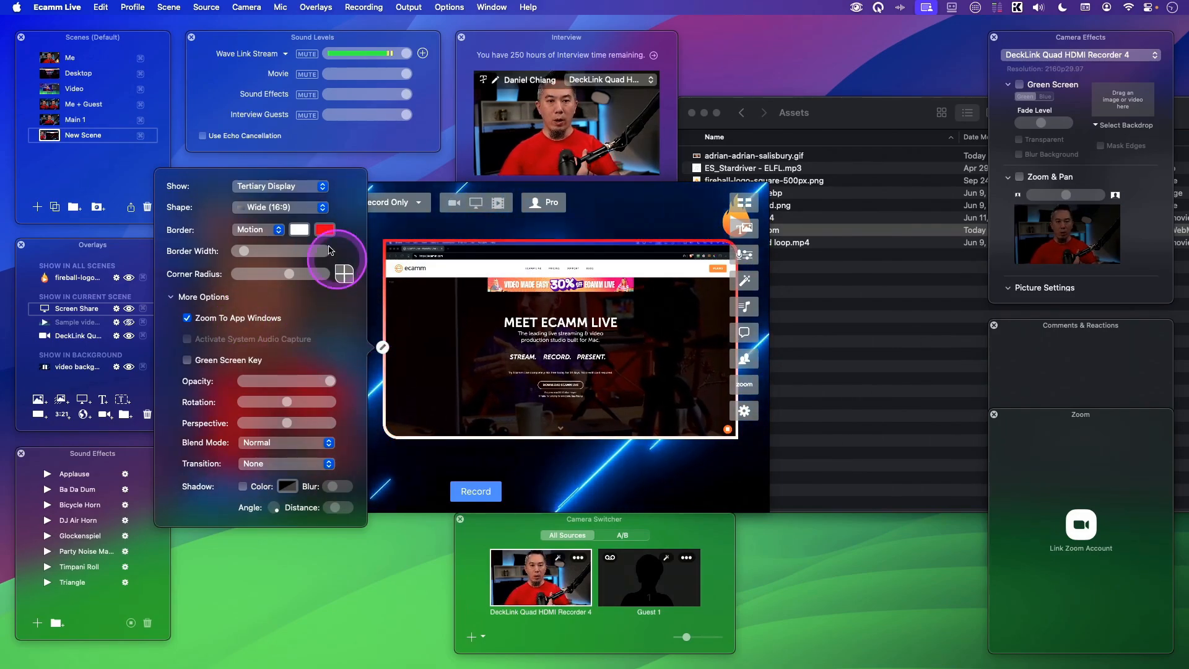
left_click(279, 186)
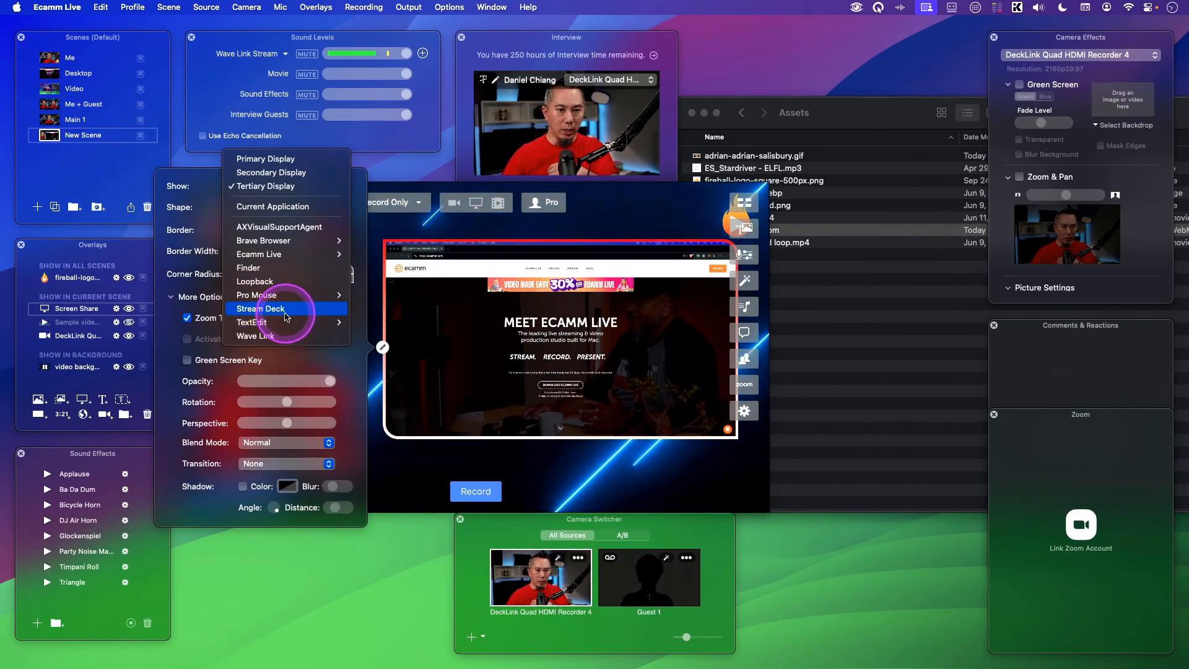
left_click(286, 316)
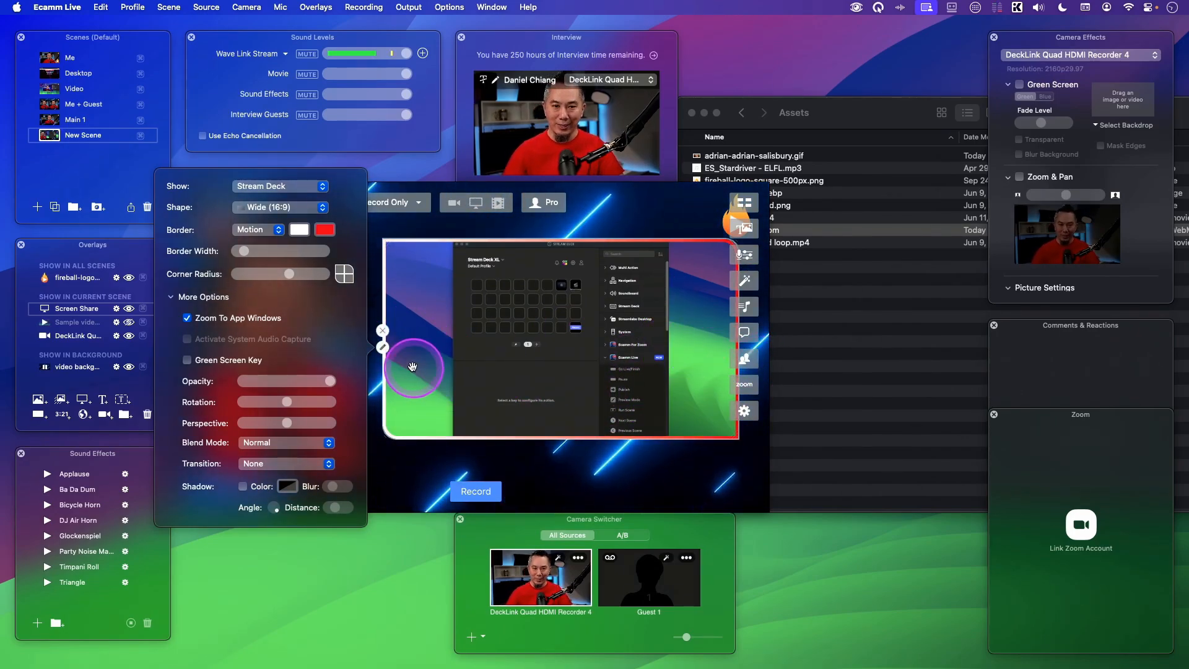
- Set the screen share overlay's shape to Custom and crop it to the Stream Deck window
left_click_drag(389, 432, 432, 477)
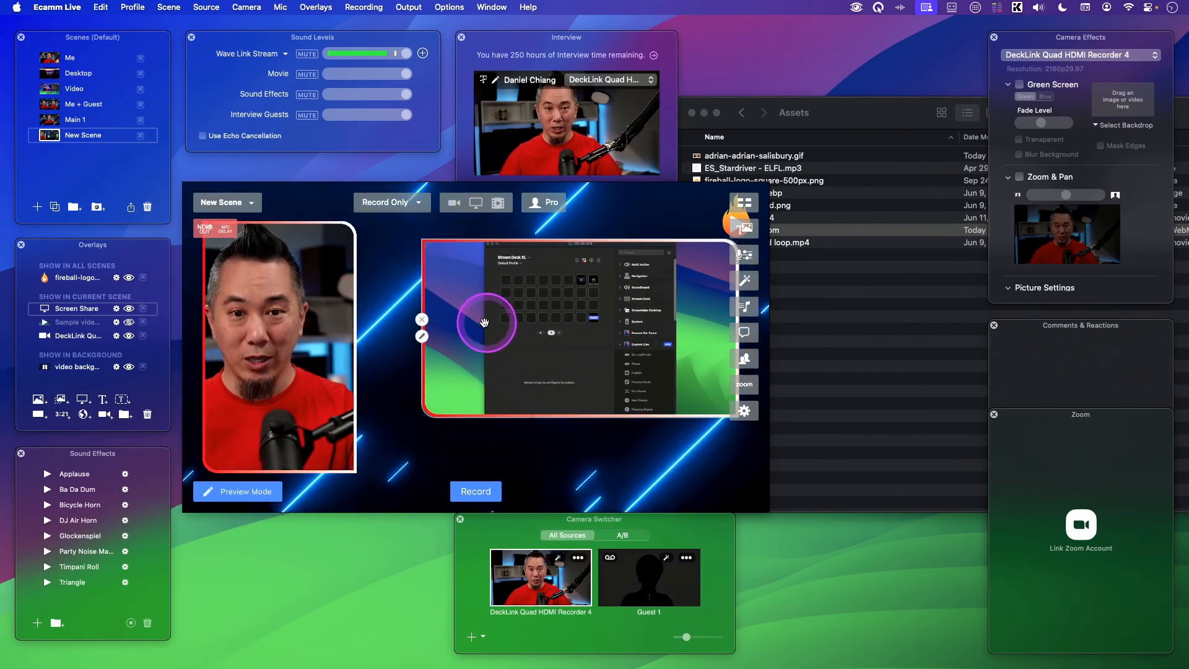
left_click(422, 338)
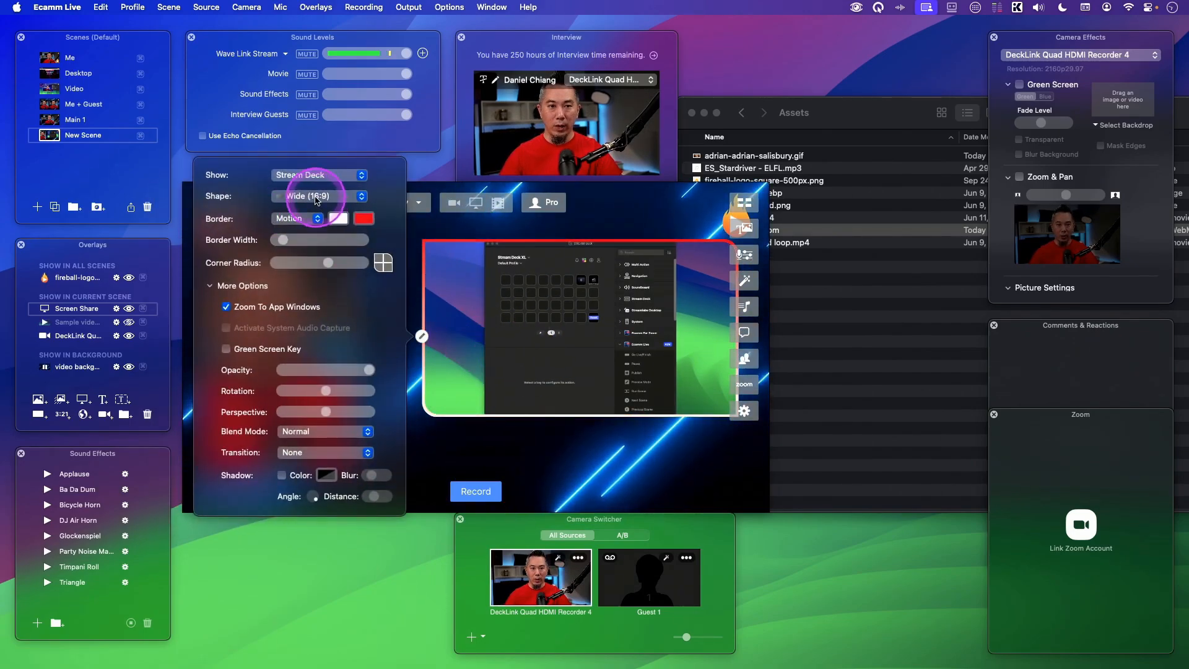
left_click(306, 197)
left_click(324, 284)
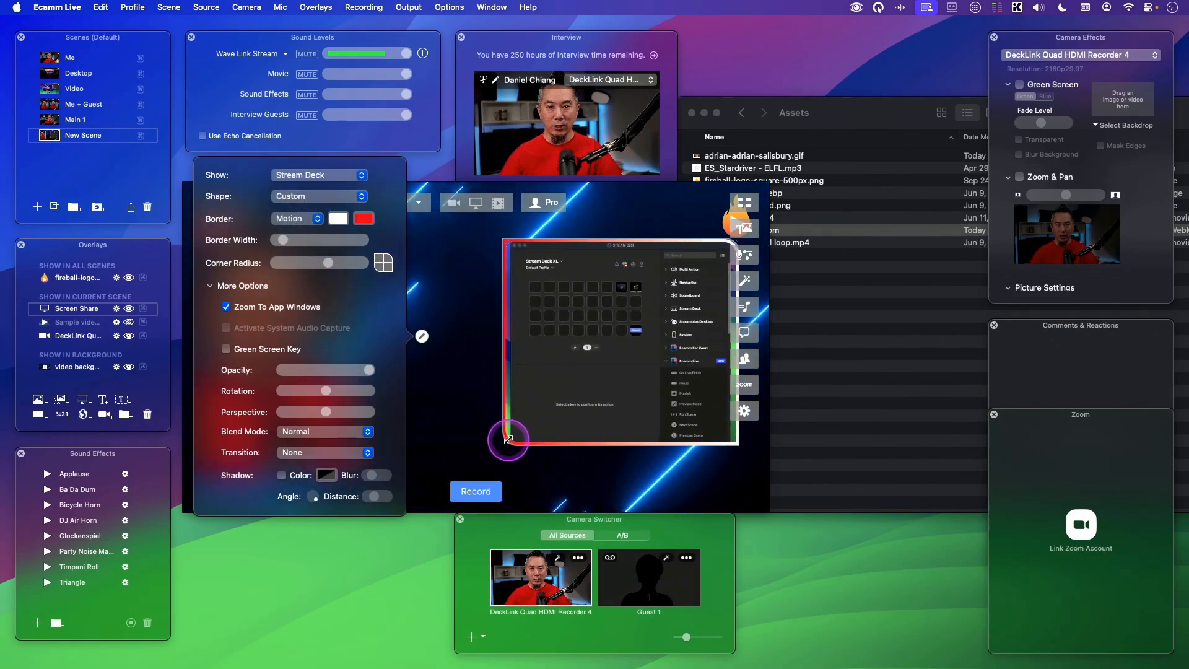
left_click(536, 485)
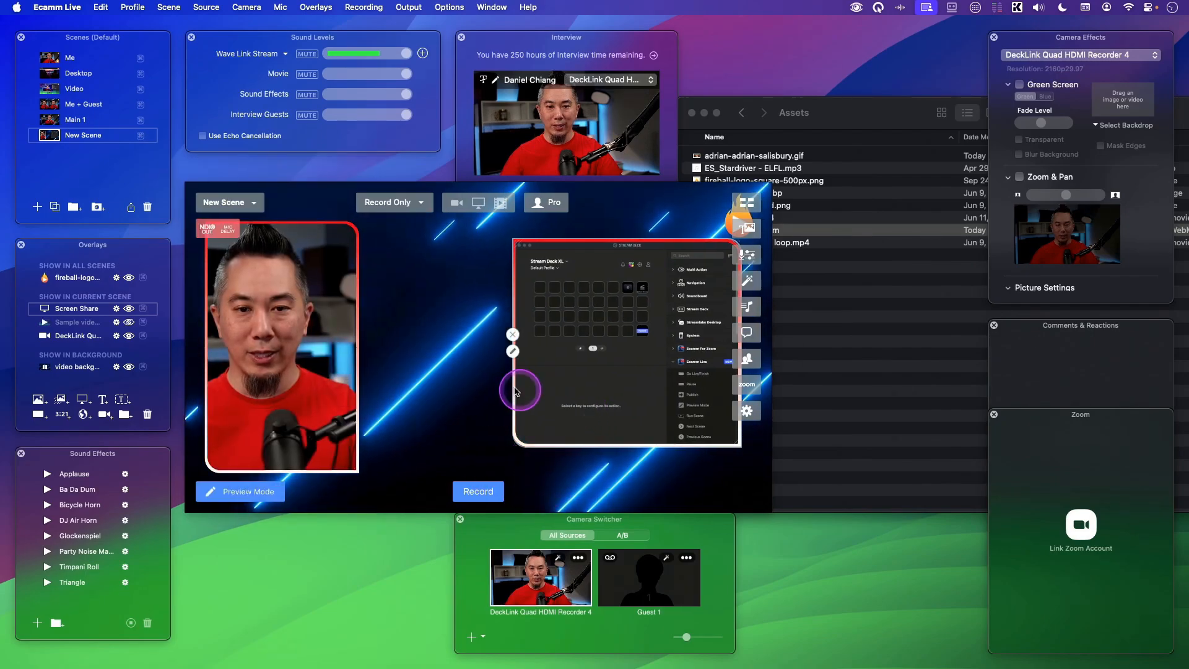
- Resize and reposition the cropped screen share overlay beside the camera overlay
left_click_drag(653, 411, 546, 379)
left_click_drag(630, 411, 702, 485)
left_click_drag(602, 368, 609, 367)
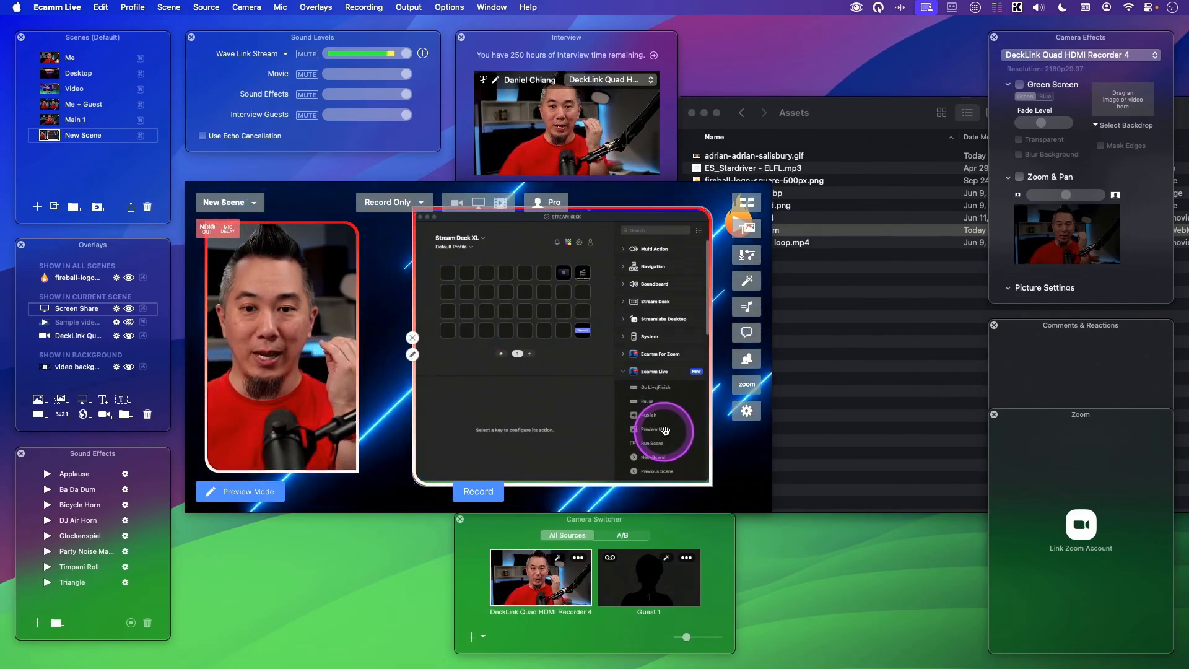
mouse_move(705, 484)
left_mouse_down()
mouse_move(658, 411)
mouse_move(675, 406)
mouse_move(638, 480)
mouse_move(660, 437)
mouse_move(682, 477)
mouse_move(721, 481)
left_mouse_up()
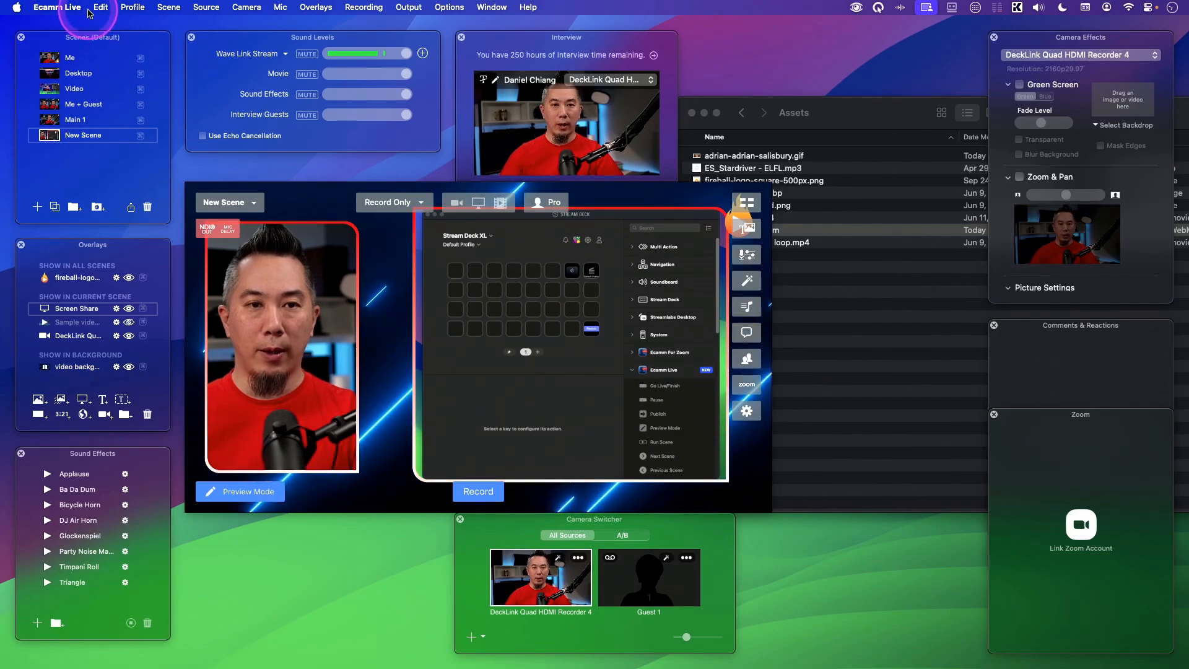
- Enable Add Margin When Zooming to an App or Window in the Screen Sharing preferences
left_click(57, 7)
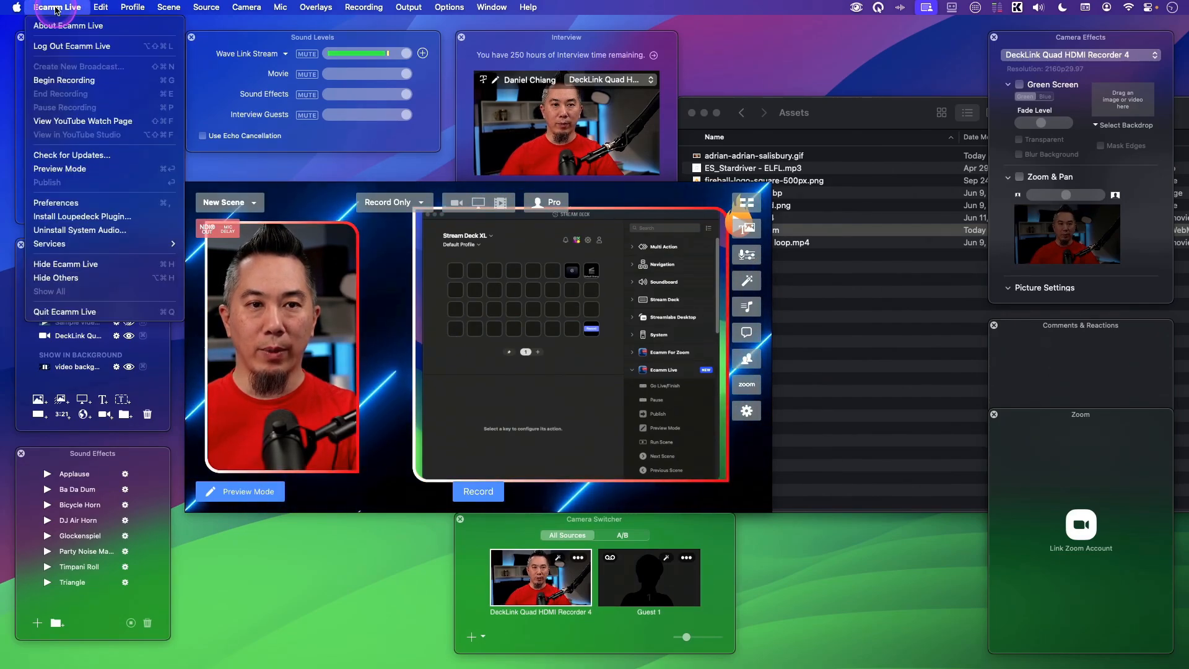
left_click(99, 203)
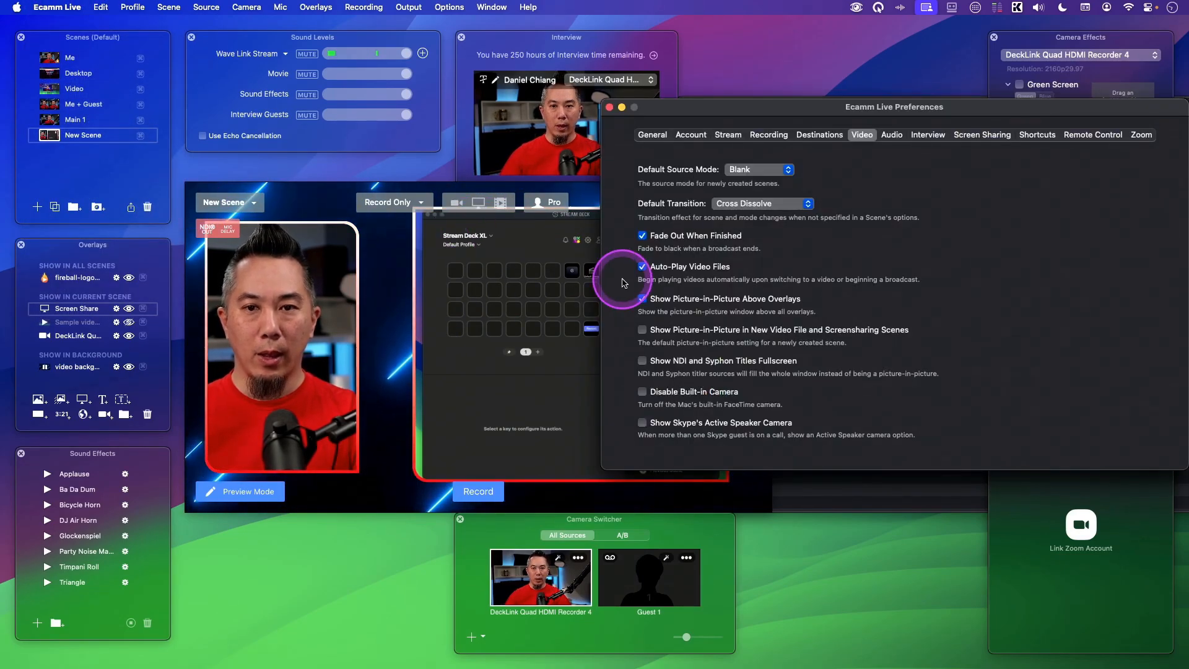
left_click(982, 135)
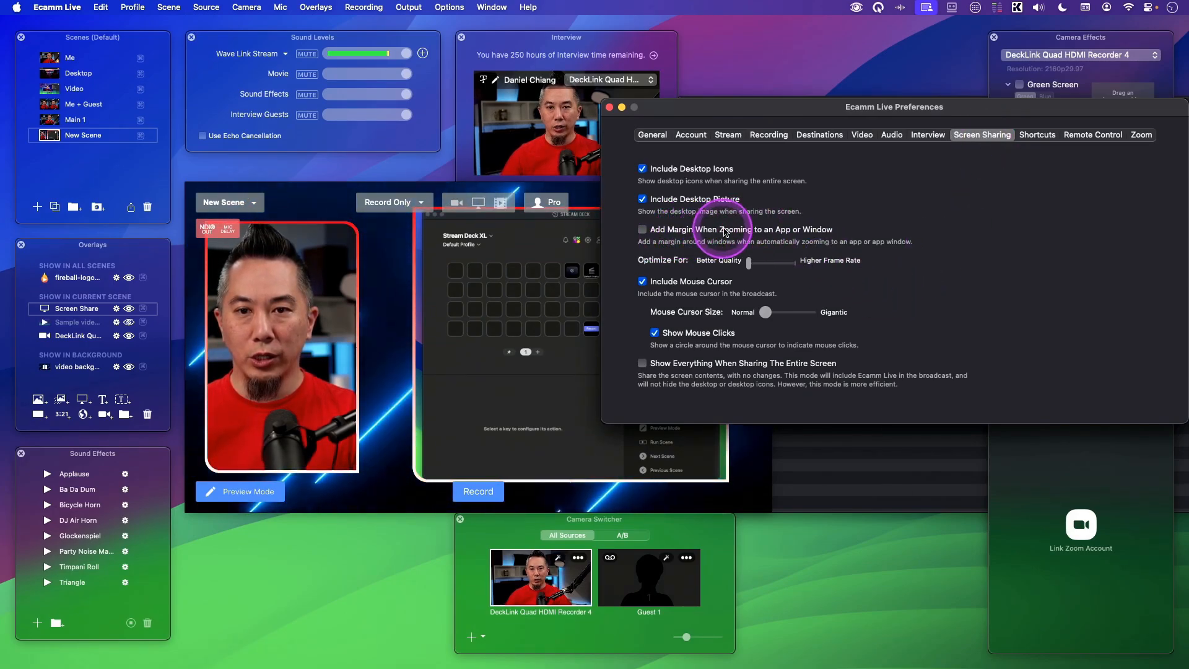
left_click(761, 235)
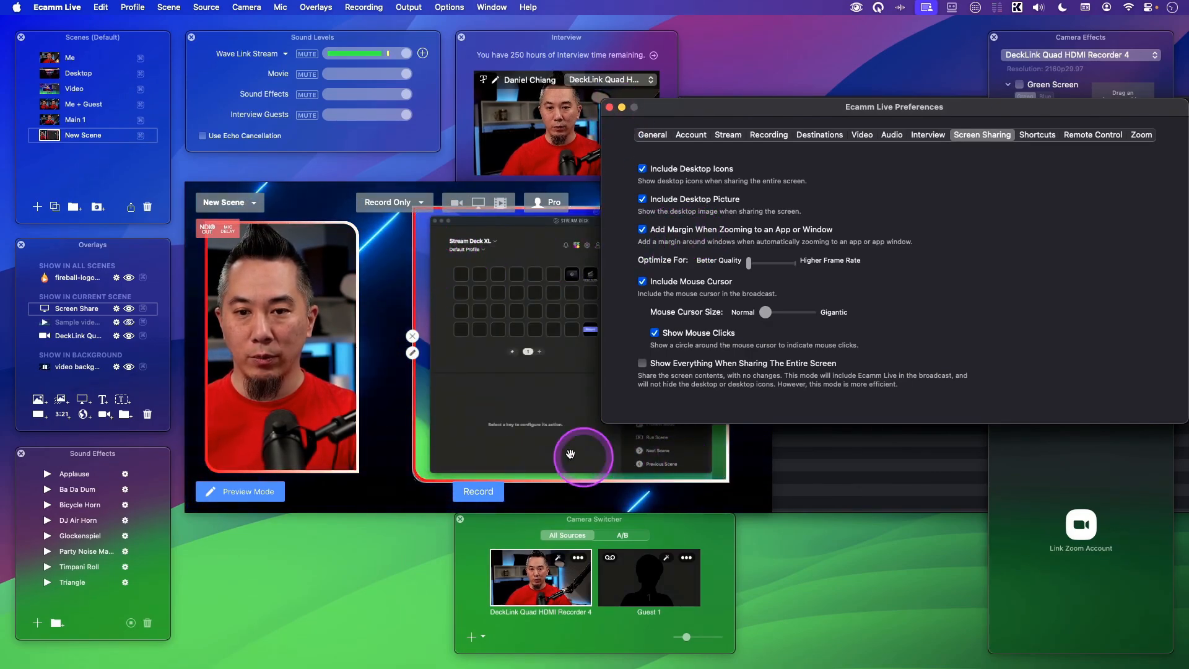
left_click(610, 107)
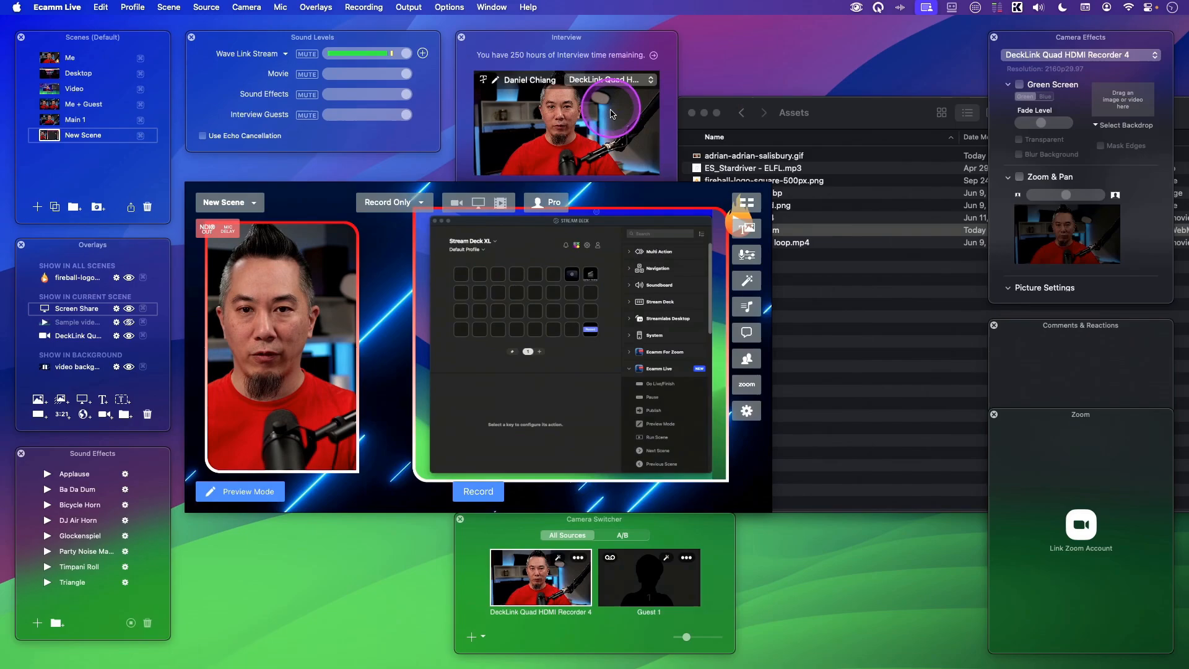
- Turn off Zoom To App Windows for the screen share overlay
left_click_drag(725, 480, 717, 480)
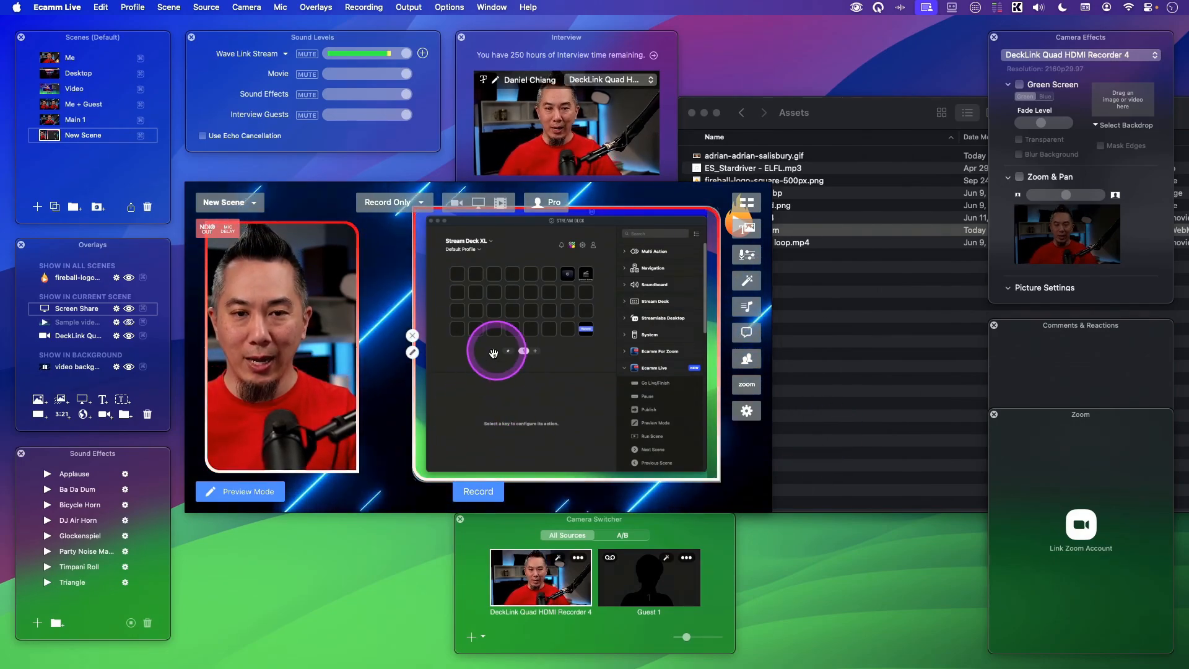
left_click(412, 353)
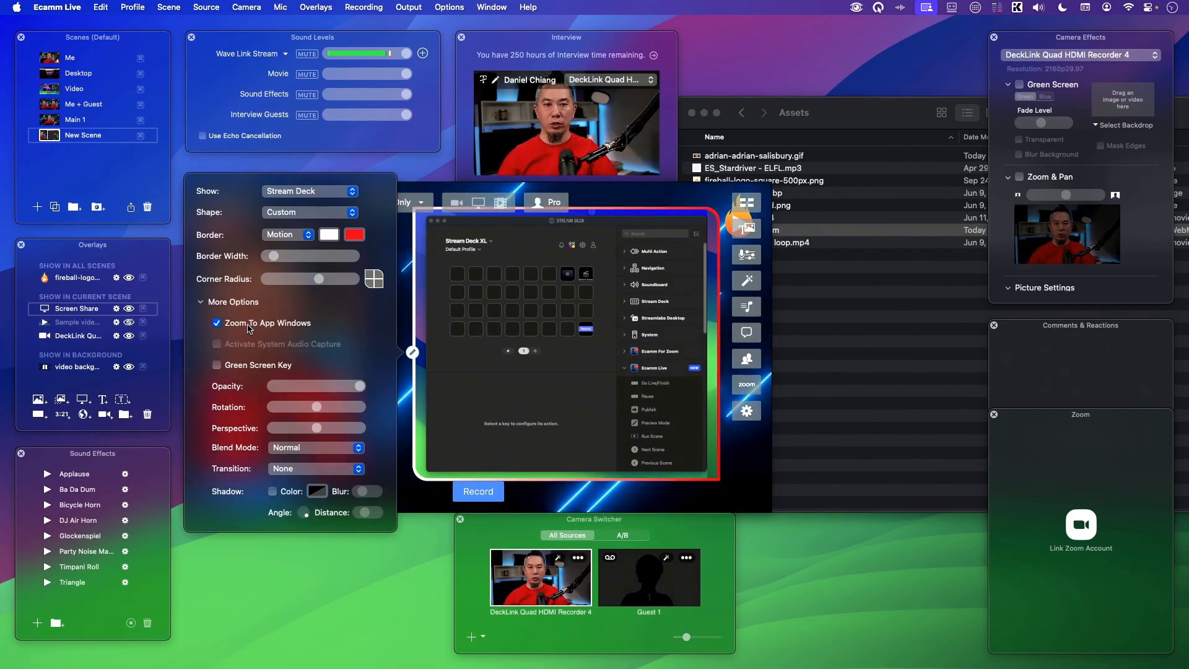
left_click(217, 322)
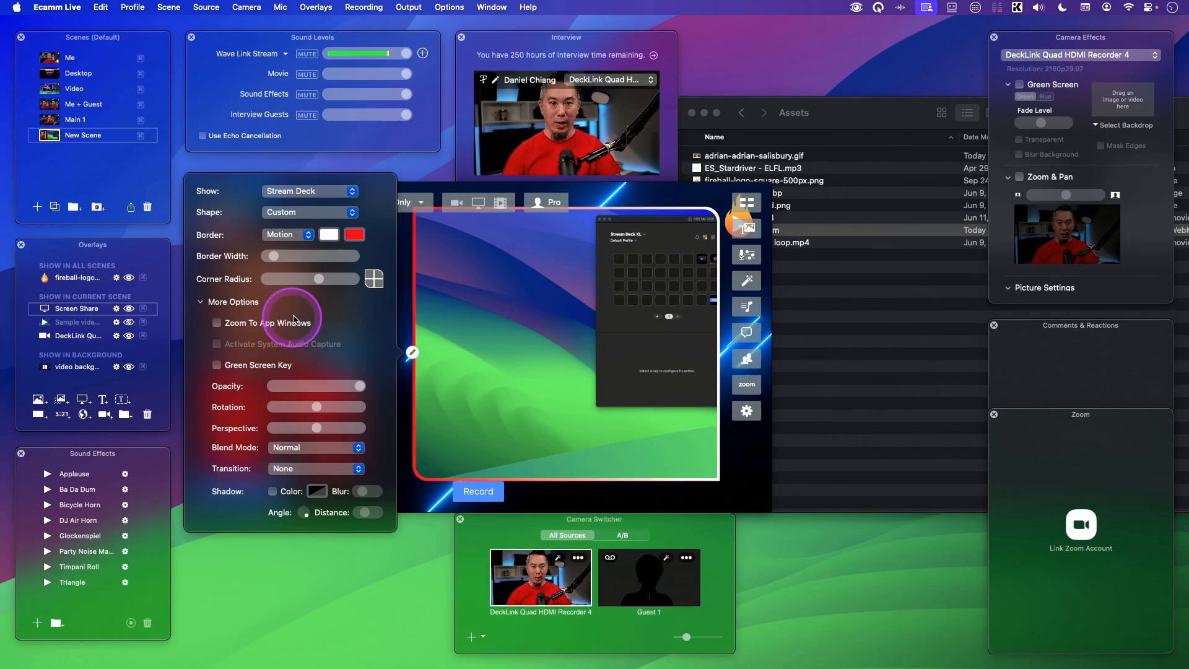
left_click(526, 341)
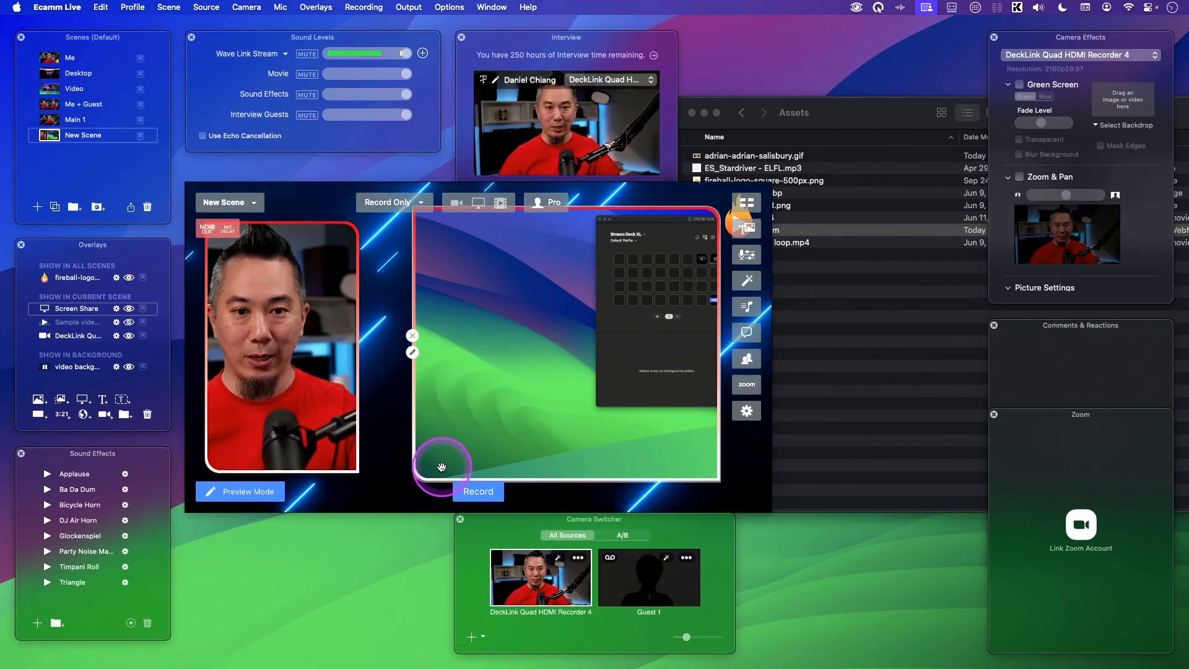
- Enlarge the screen share overlay to span the area right of the camera overlay
left_click_drag(419, 478, 279, 386)
left_click_drag(543, 389, 725, 465)
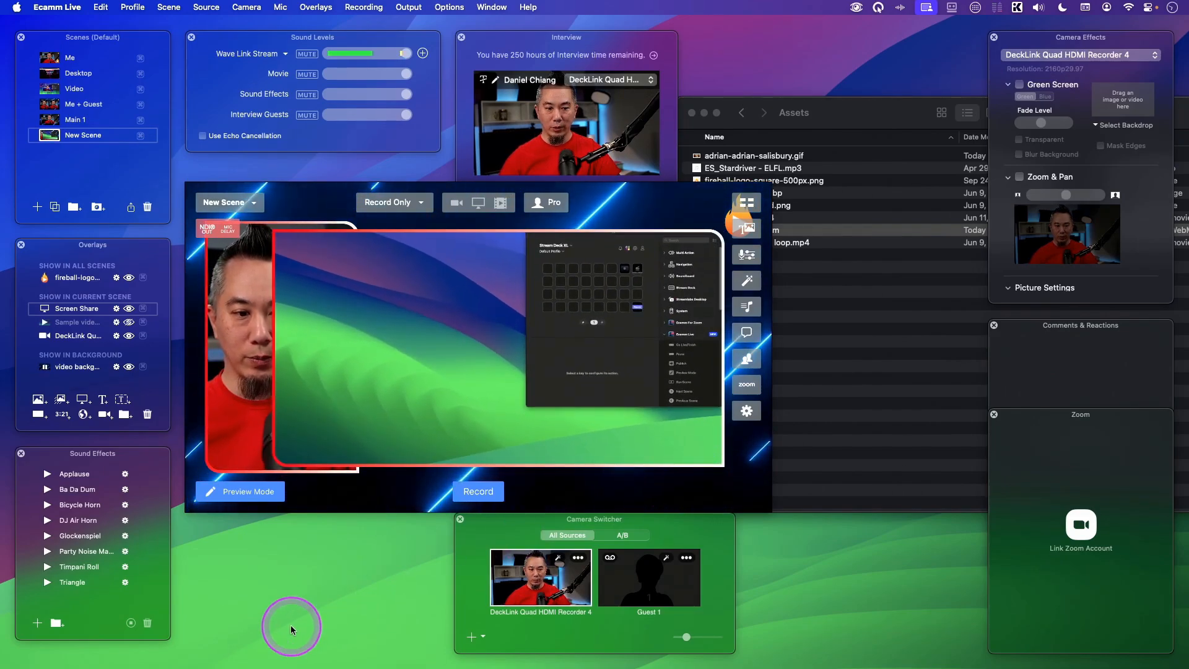
left_click_drag(571, 416, 618, 409)
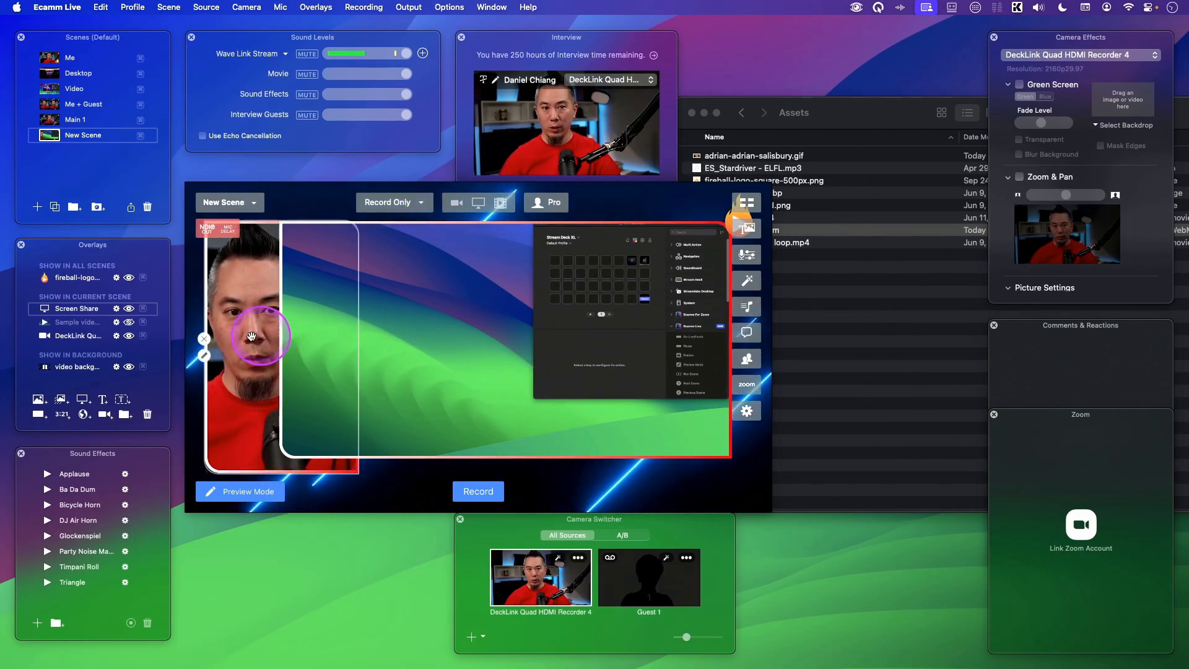
left_click_drag(389, 363, 495, 359)
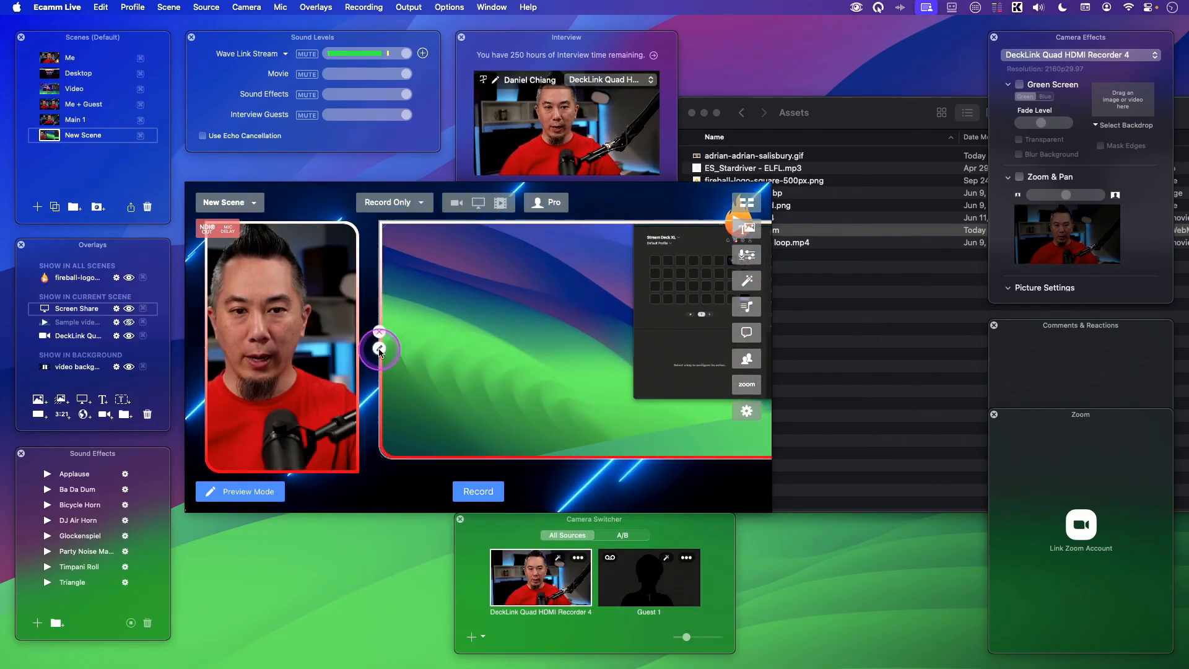
- Turn Zoom To App Windows back on and fit the screen share overlay beside the camera overlay
left_click(380, 348)
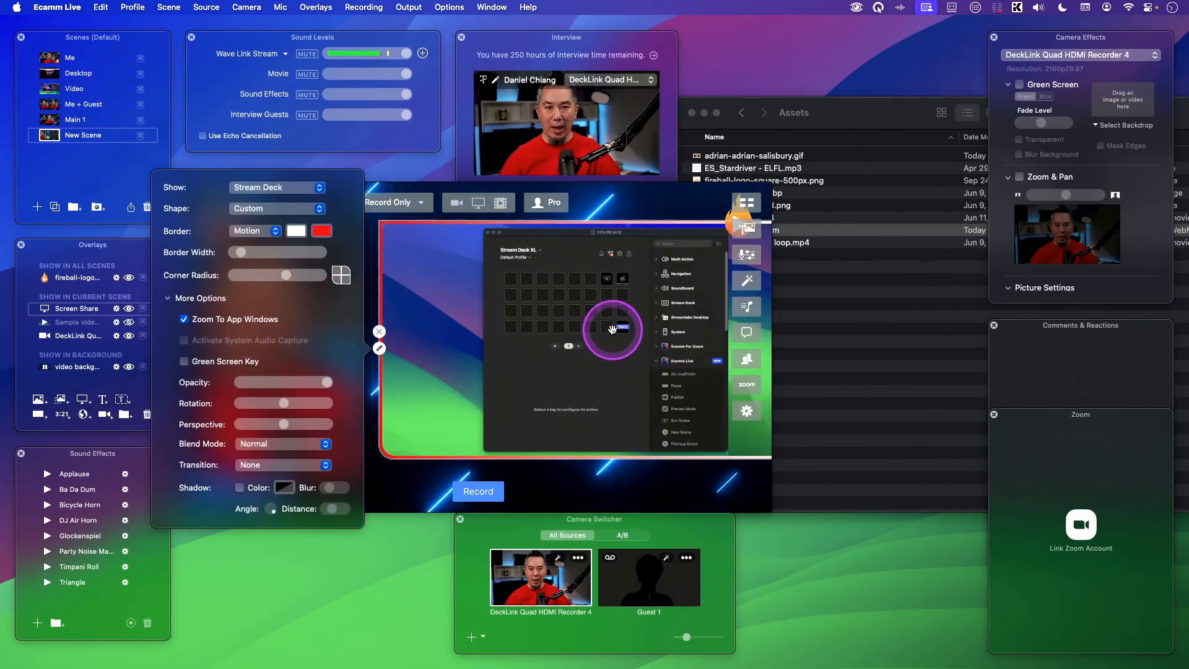
left_click_drag(615, 329, 553, 327)
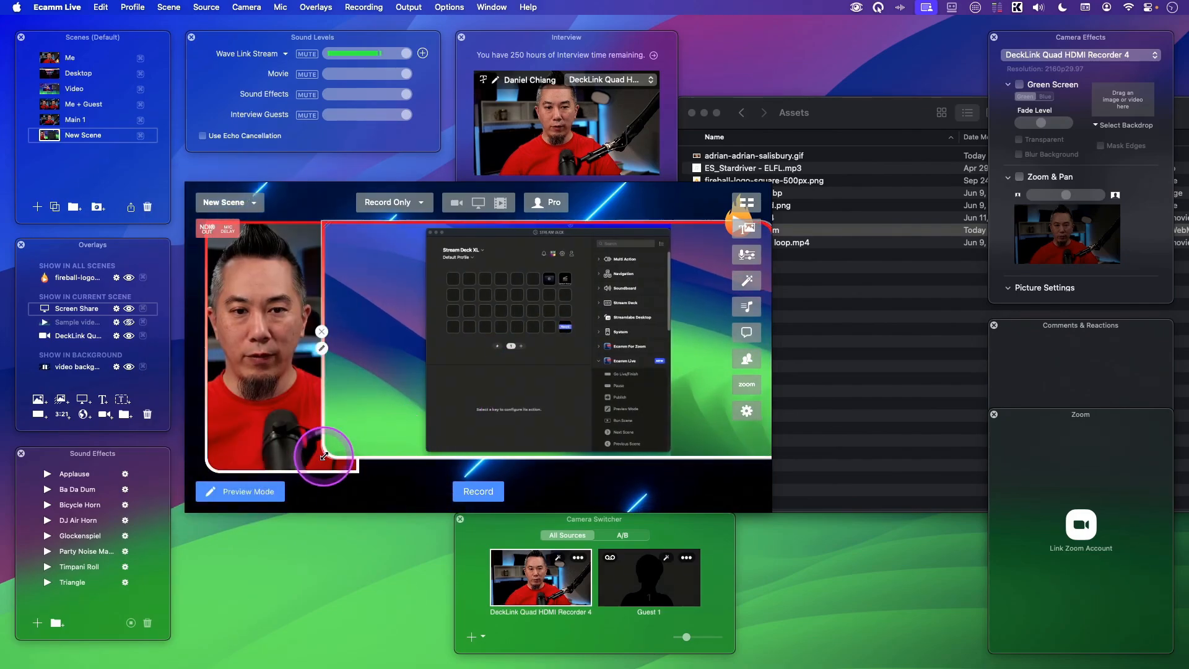
left_click_drag(323, 457, 485, 493)
left_click_drag(549, 446, 484, 435)
left_click(379, 460)
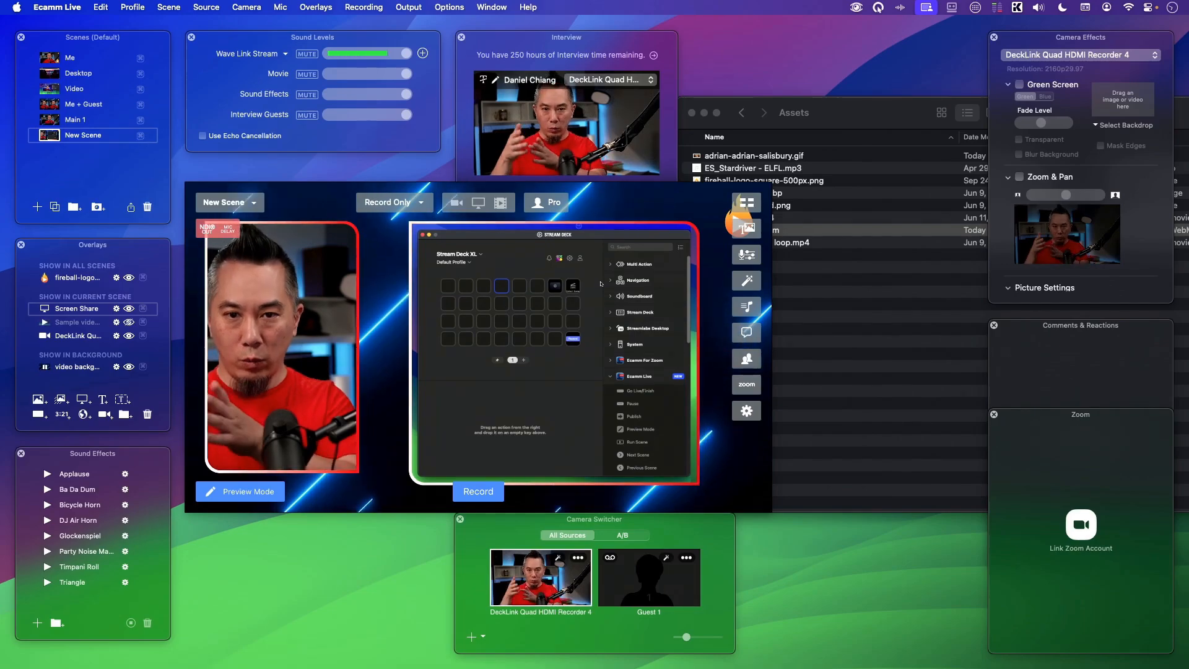
- Switch the screen share overlay's source to Tertiary Display
left_click(109, 558)
left_click(409, 362)
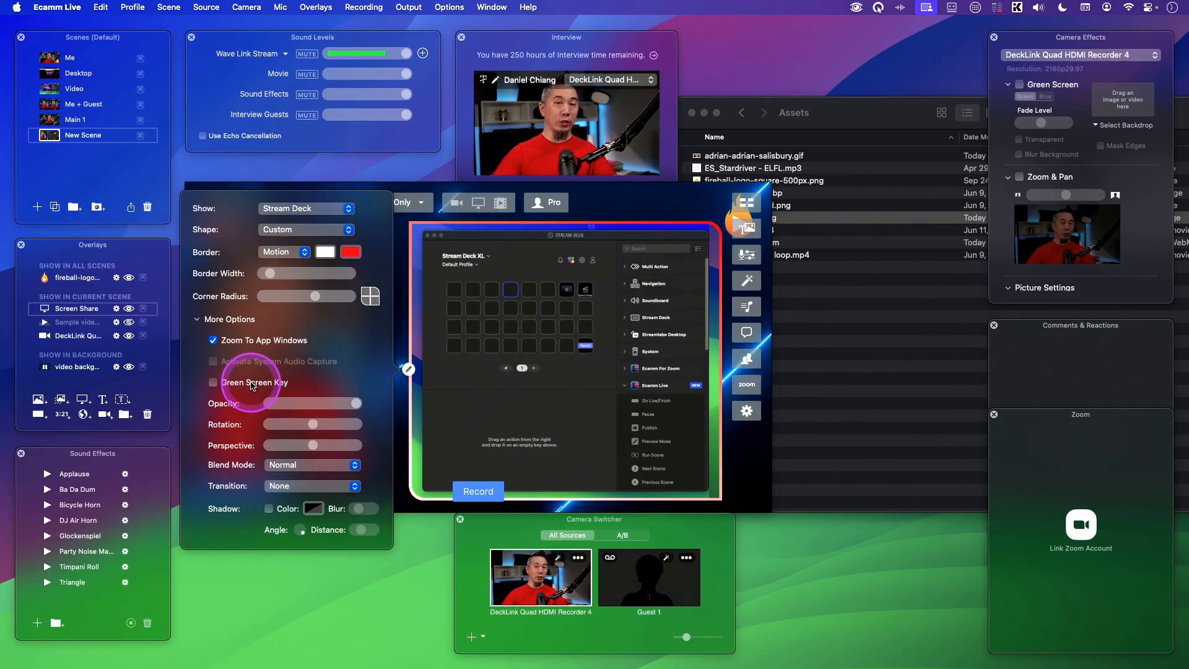
left_click(408, 369)
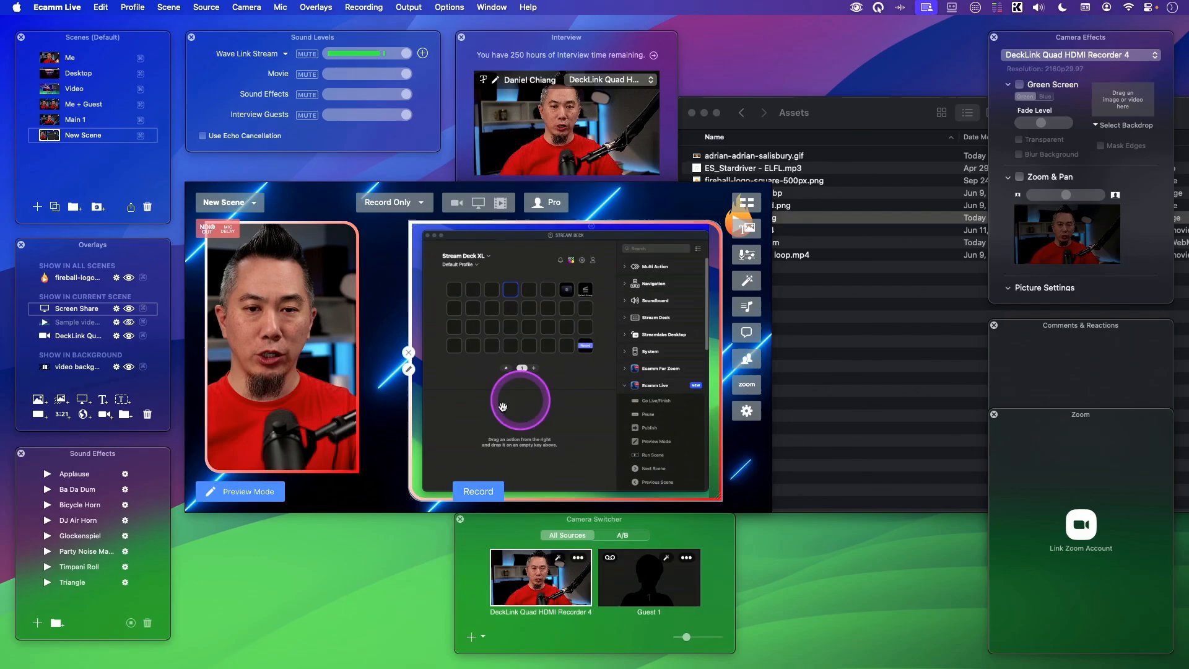
left_click(409, 369)
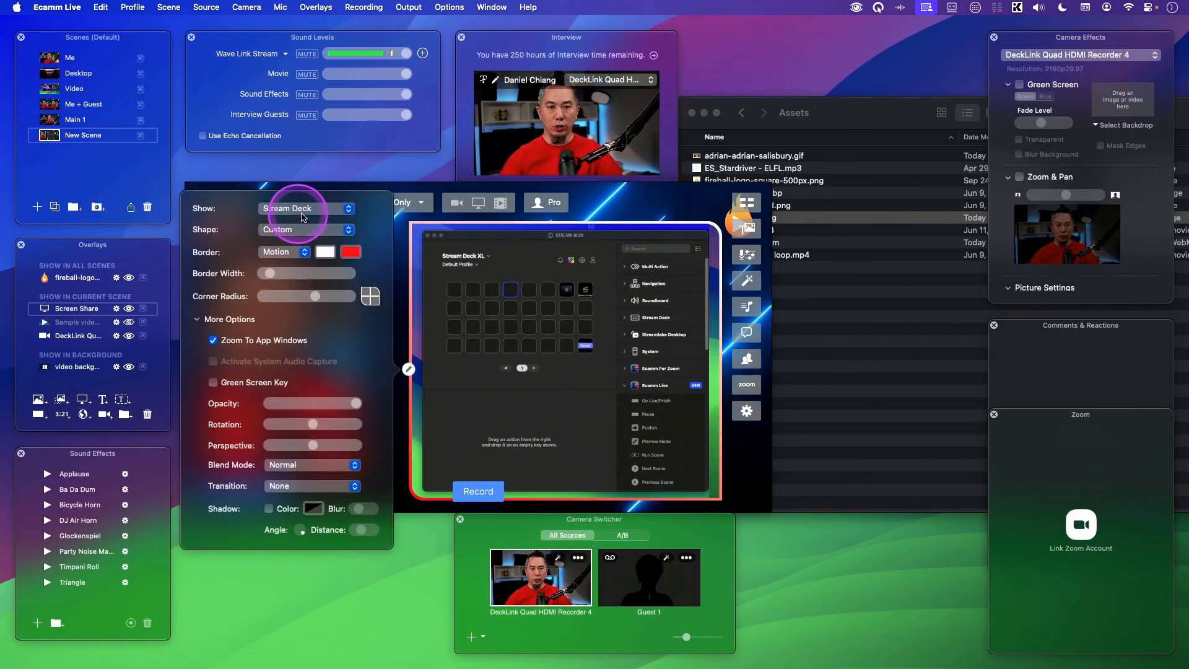
left_click(308, 209)
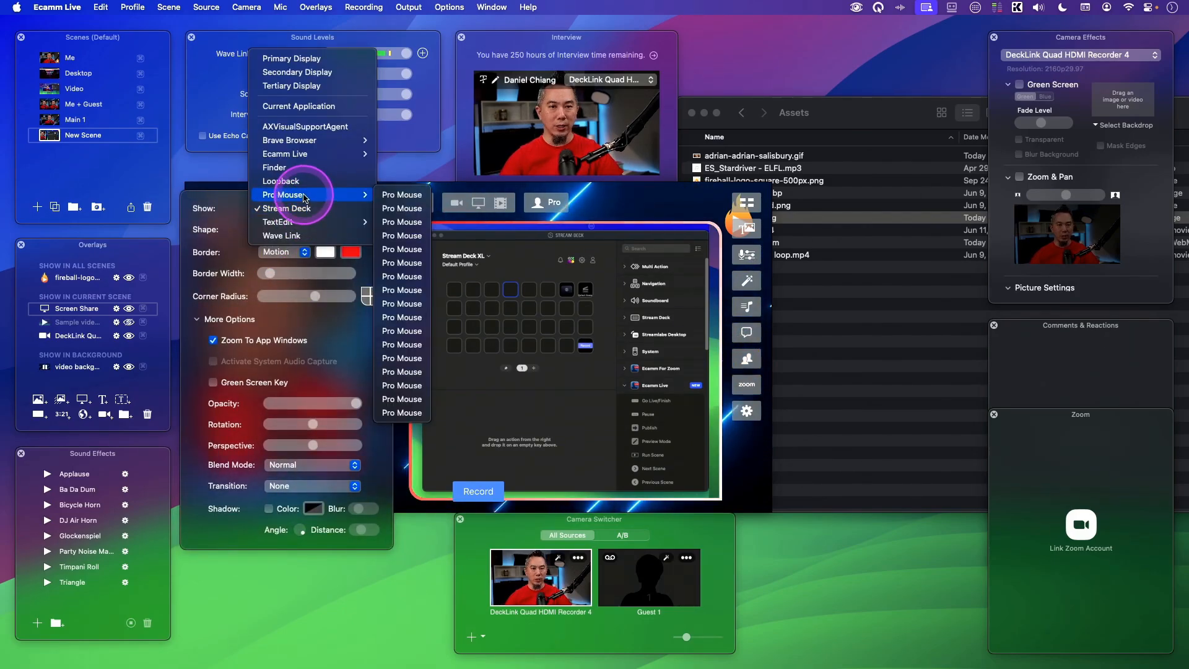
left_click(319, 88)
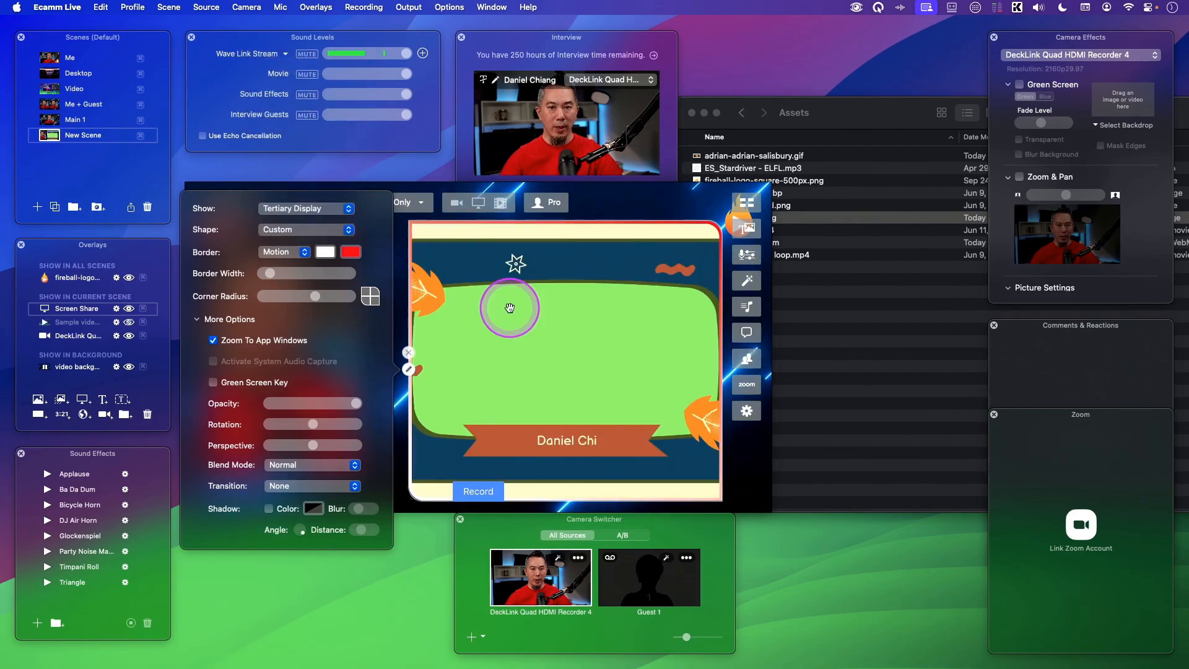
- Set the screen share overlay's shape to Wide (16:9) and shrink it slightly in the scene
left_click(305, 230)
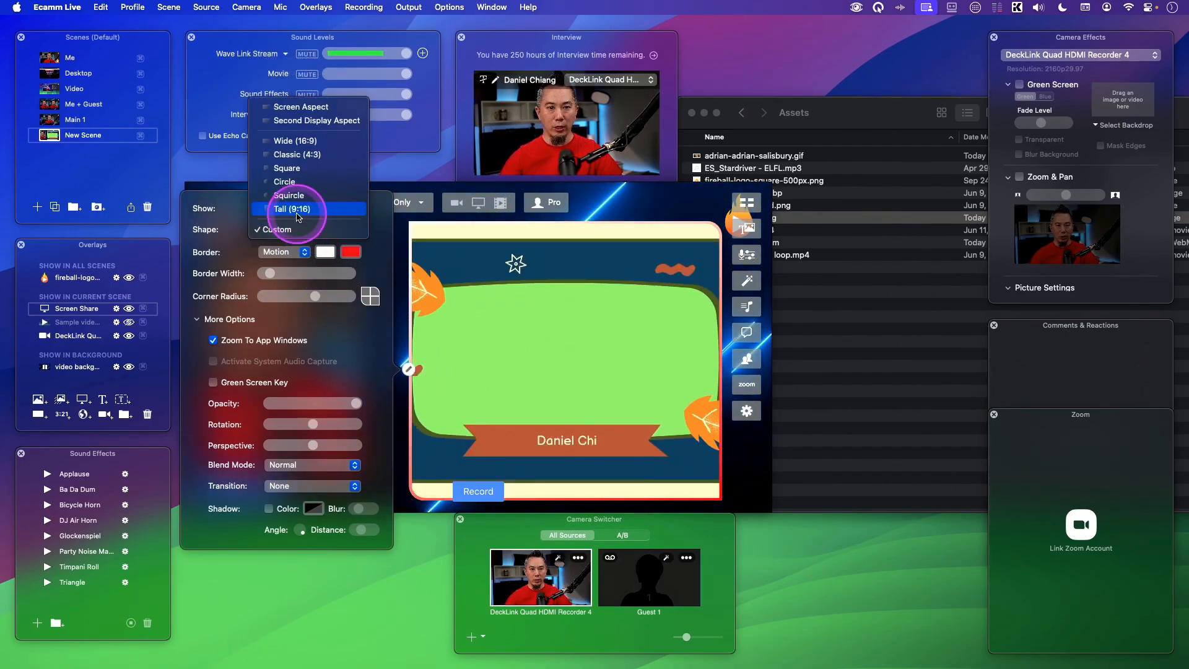
left_click(291, 132)
left_click(523, 388)
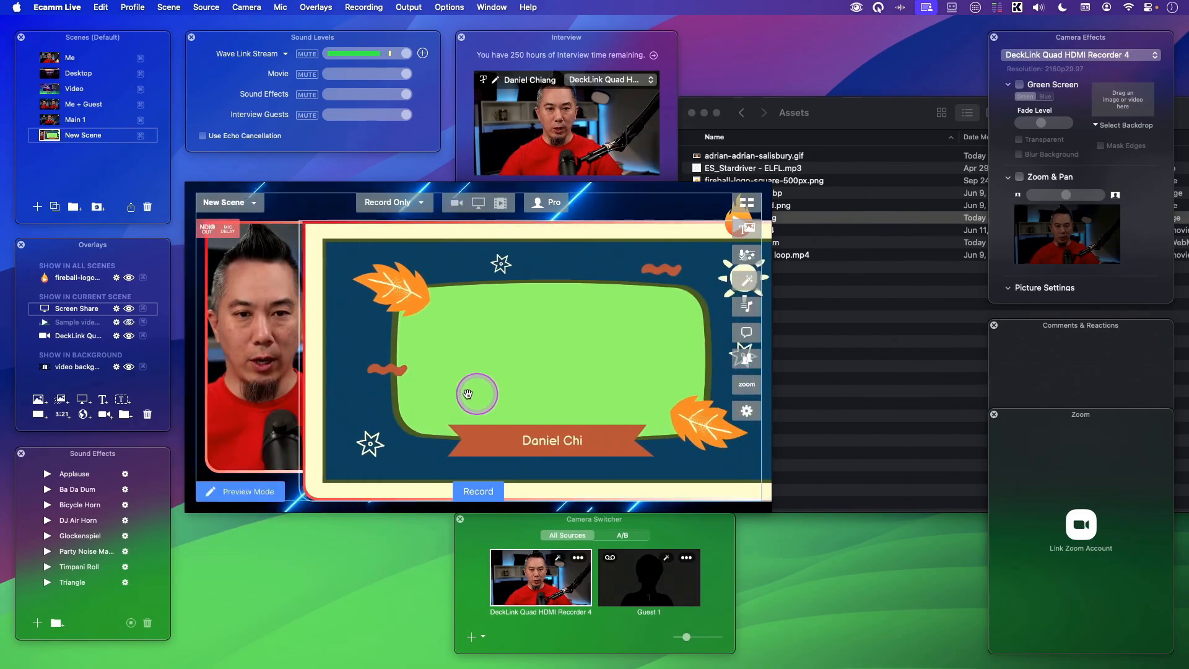
scroll(483, 388, "down", 5)
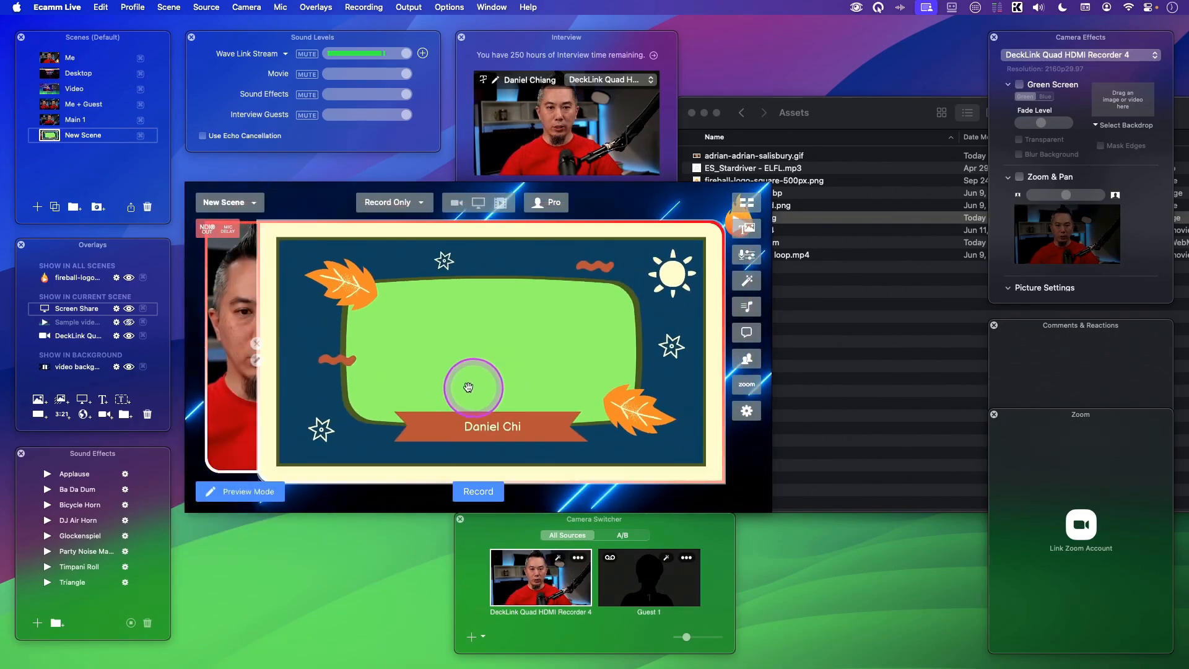
- Remove the screen share overlay's border and reduce its corner radius to zero
left_click(263, 362)
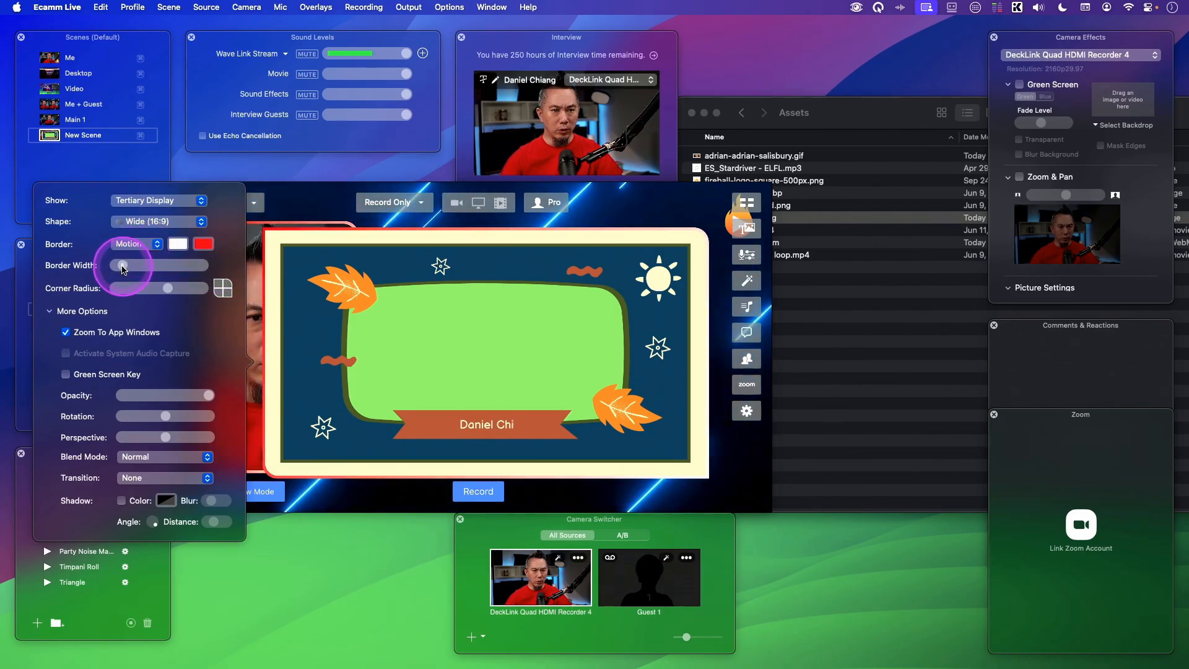
left_click_drag(122, 265, 113, 266)
left_click(138, 244)
left_click(133, 217)
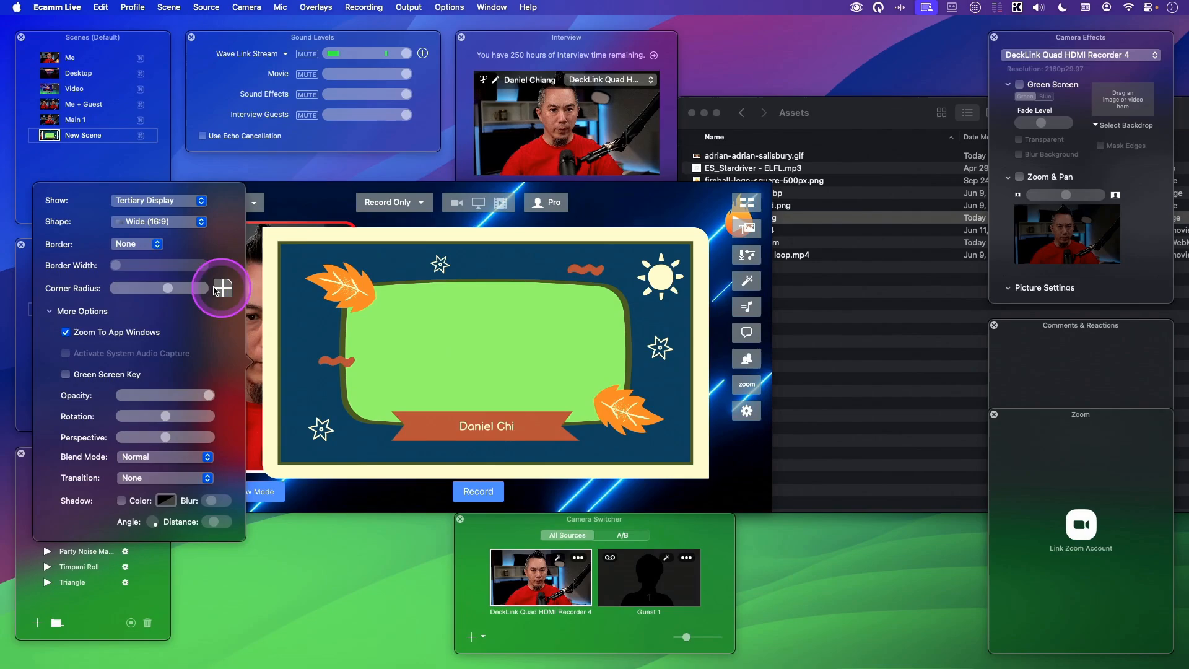
left_click_drag(172, 291, 47, 288)
left_click(487, 358)
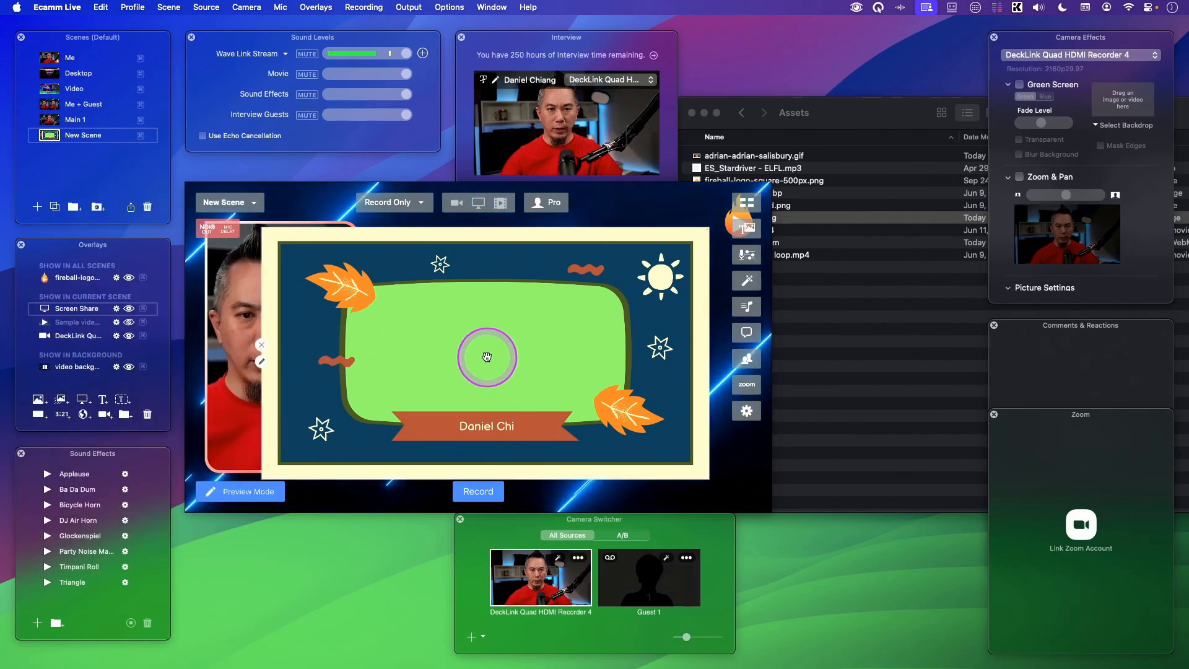
- Enlarge the screen share overlay to fill the scene and enable Green Screen Key for it
scroll(496, 361, "down", 3)
scroll(495, 361, "up", 5)
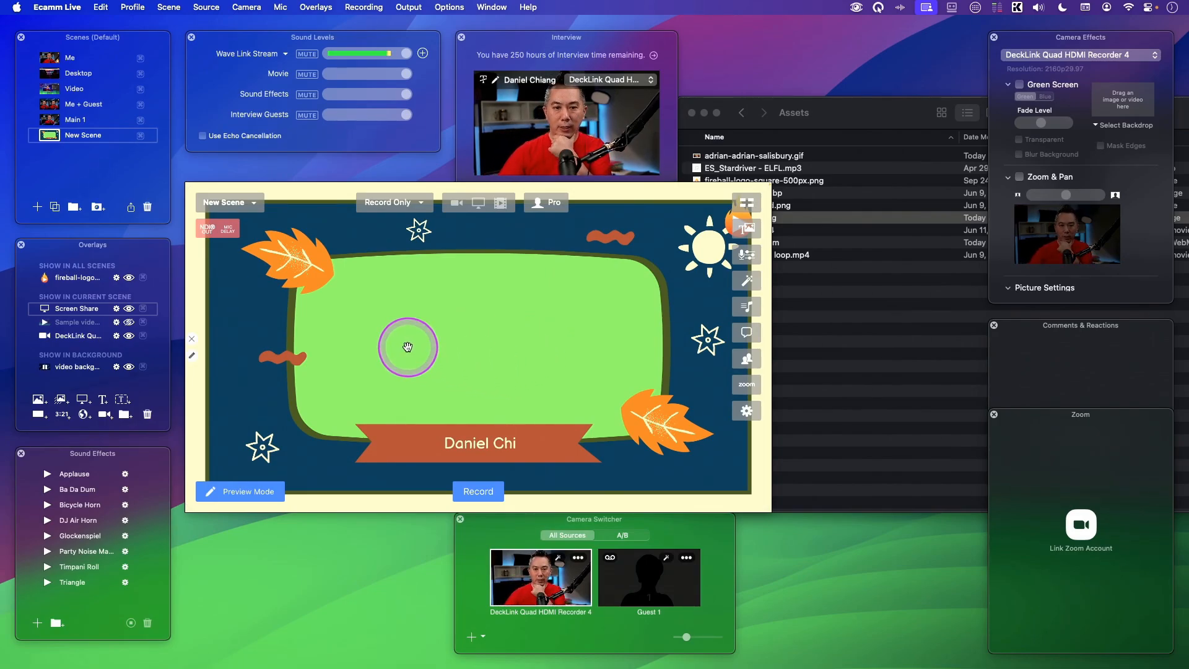
left_click(192, 355)
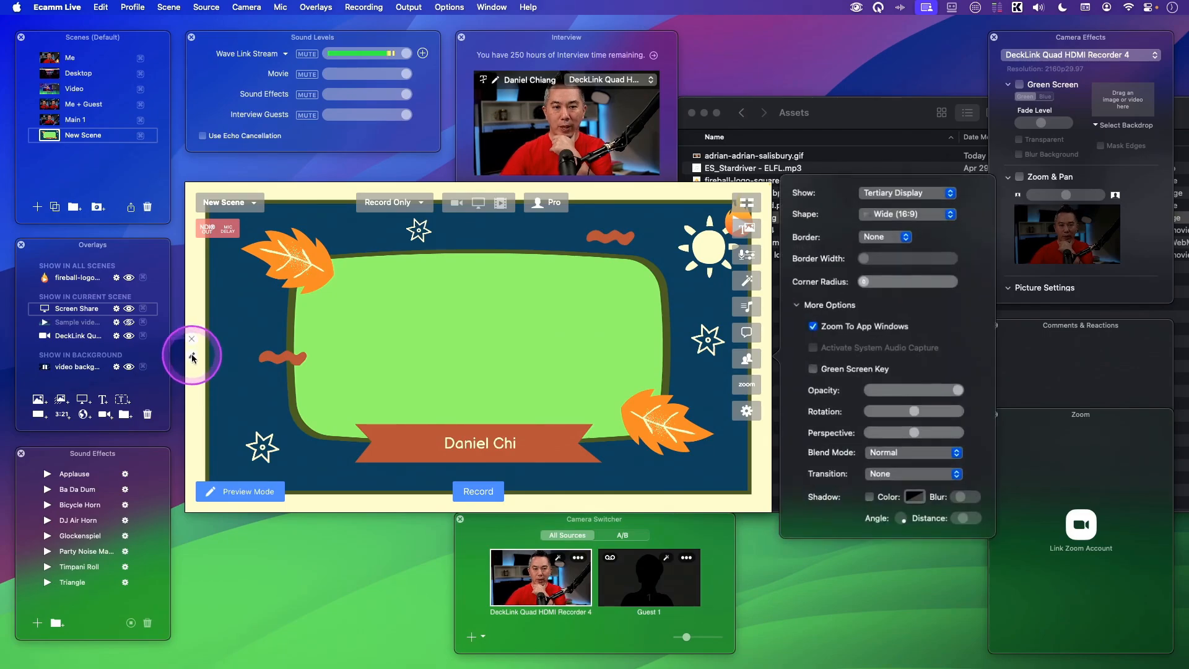
left_click(847, 372)
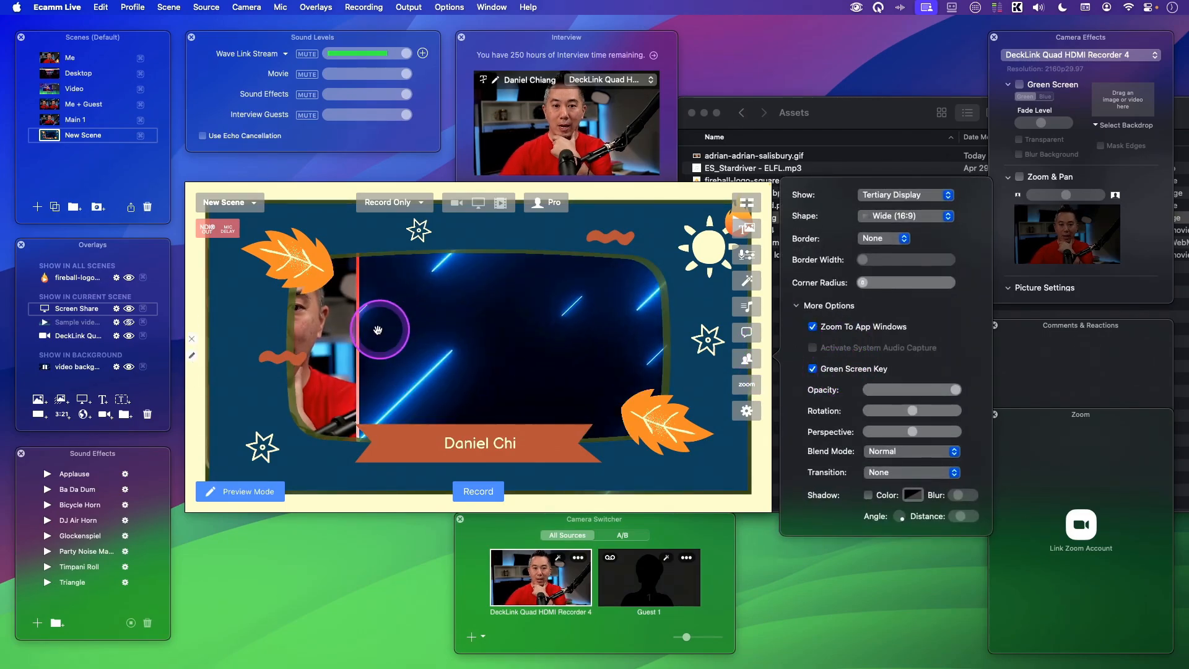
- Reposition the camera and screen share overlays so the camera shows through the frame's keyed green window
left_click_drag(342, 332, 466, 428)
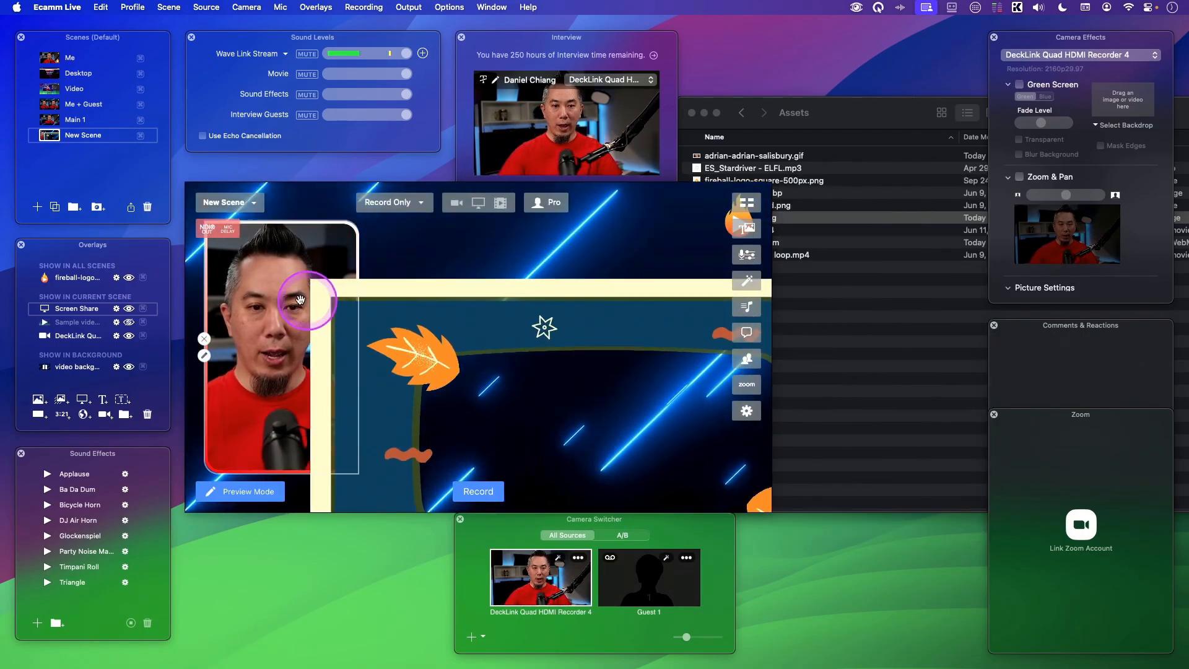
left_click_drag(262, 450, 300, 437)
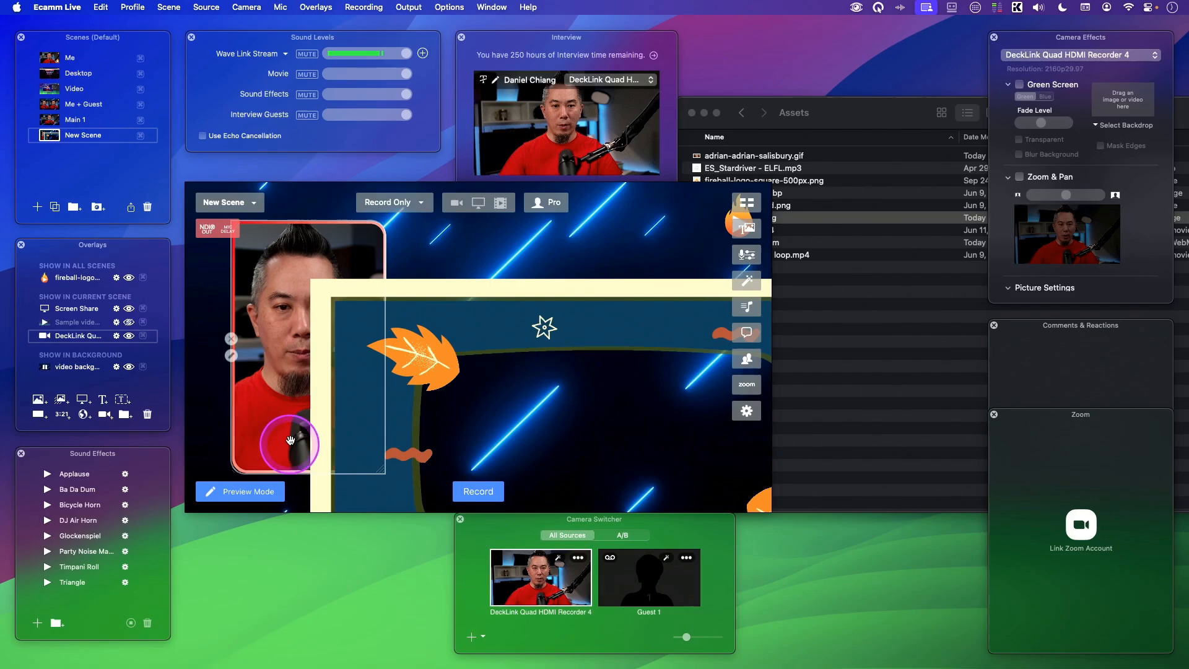
left_click_drag(369, 228, 735, 210)
left_click_drag(631, 302, 499, 206)
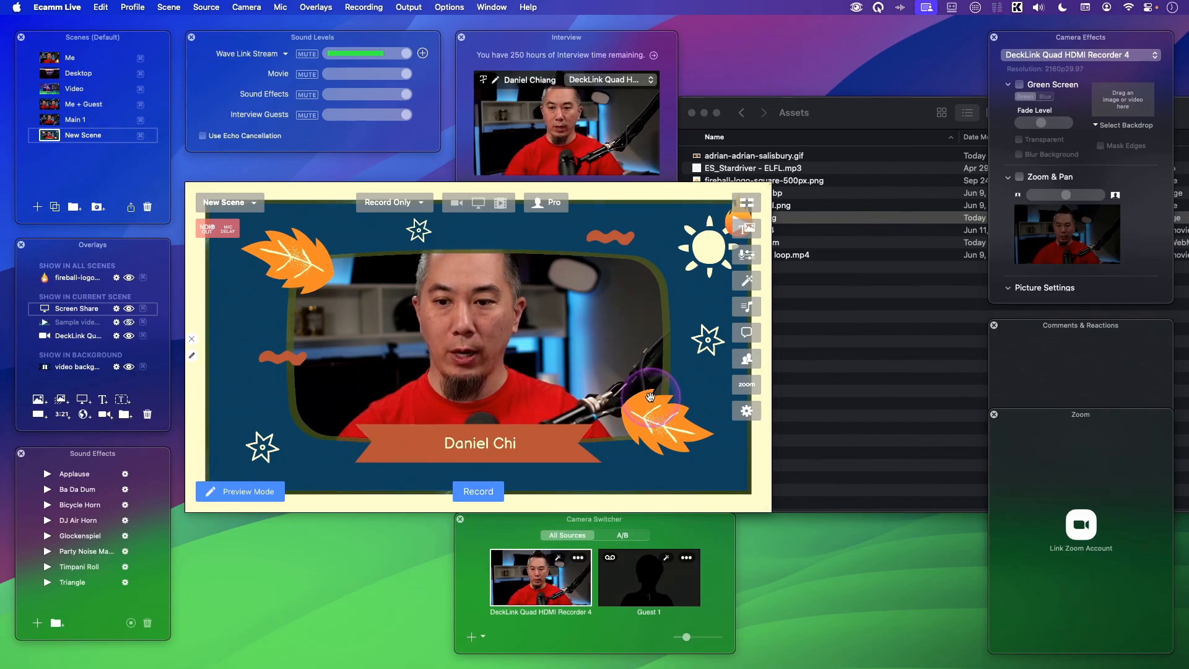
key("Escape")
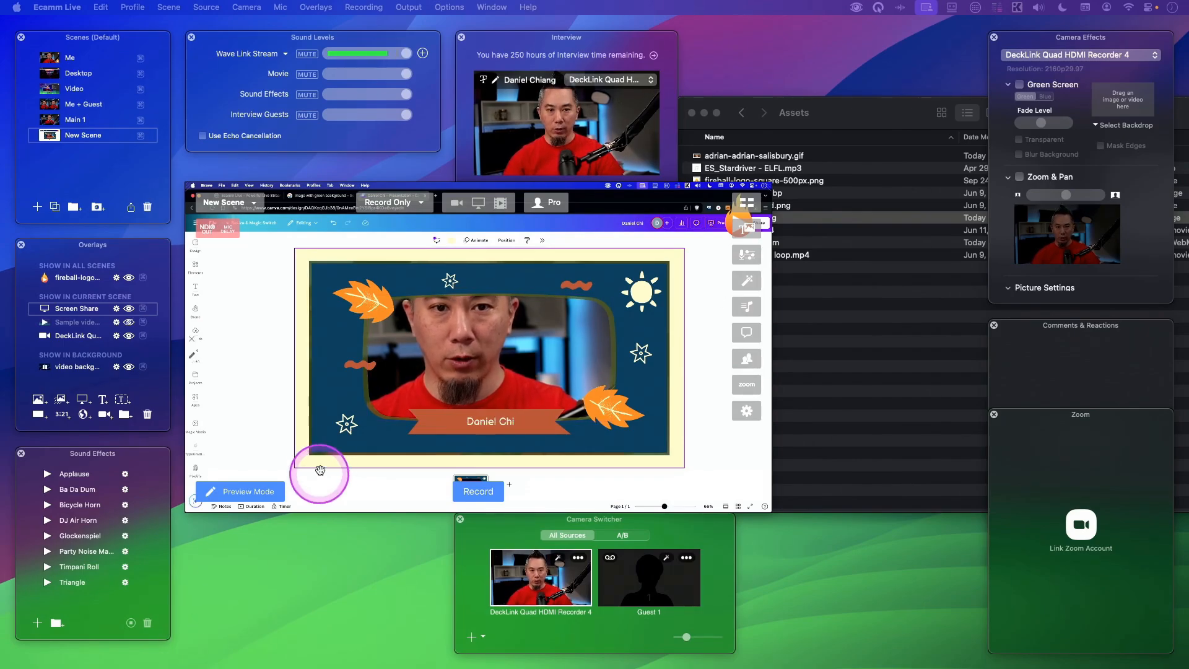
- Toggle the screen share overlay's Green Screen Key off and back on, then hide the overlay
left_click(193, 355)
left_click(851, 369)
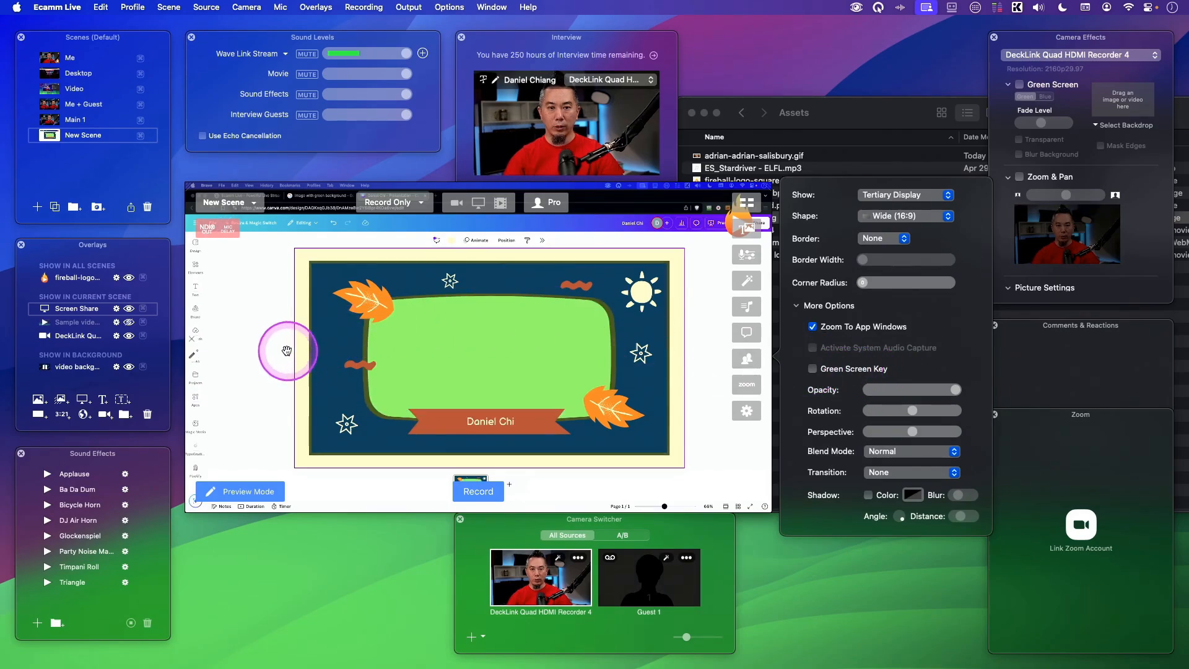
mouse_move(273, 350)
left_mouse_down()
mouse_move(484, 346)
mouse_move(265, 347)
left_mouse_up()
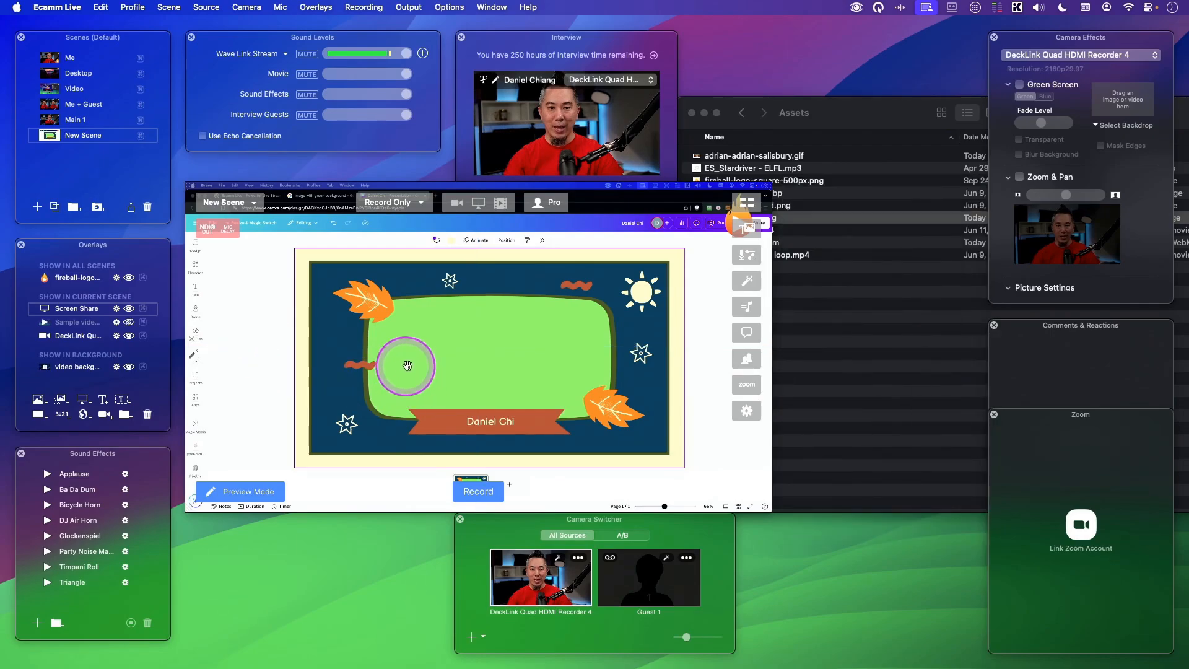
left_click(199, 361)
left_click(846, 374)
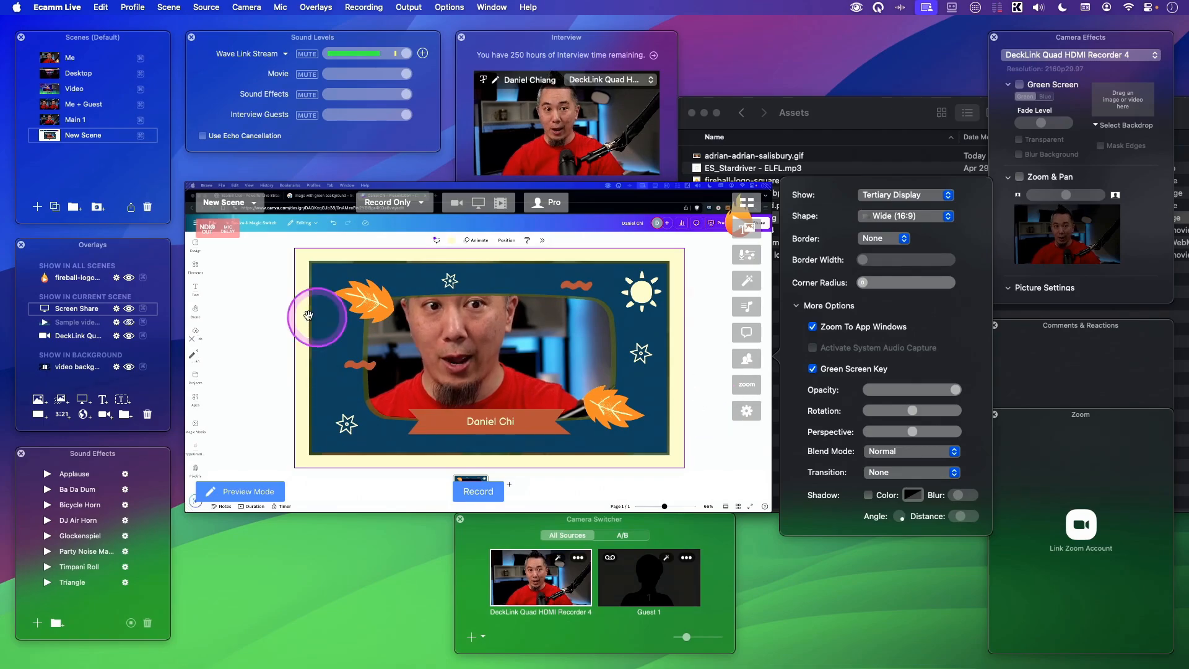
left_click(129, 310)
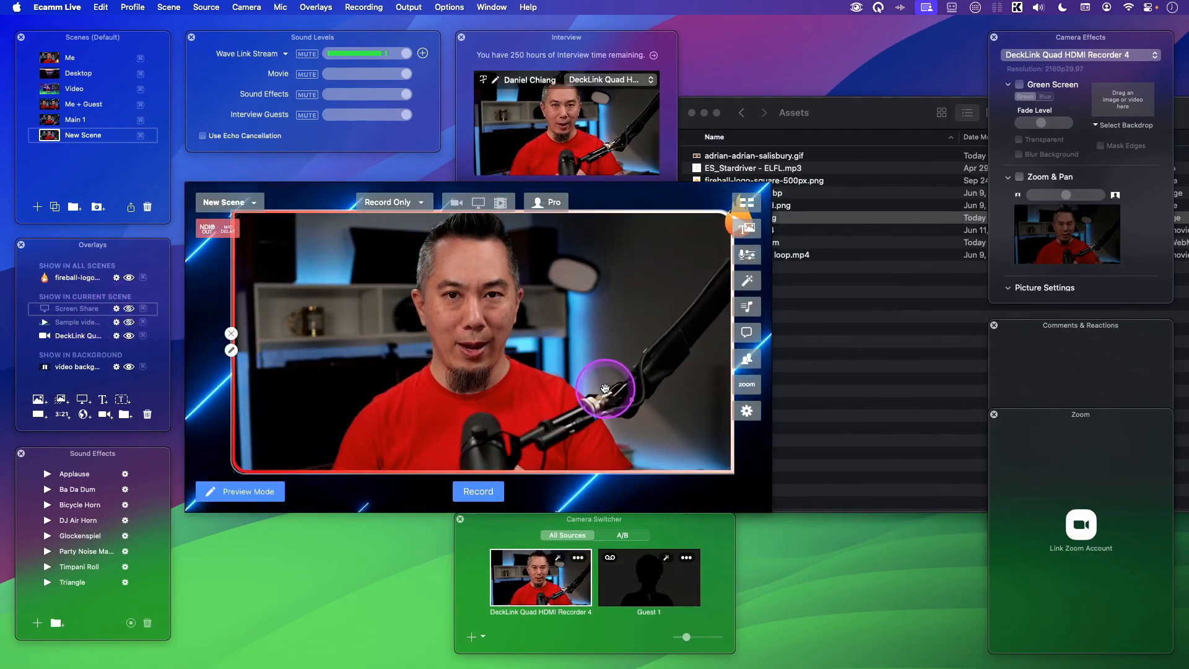